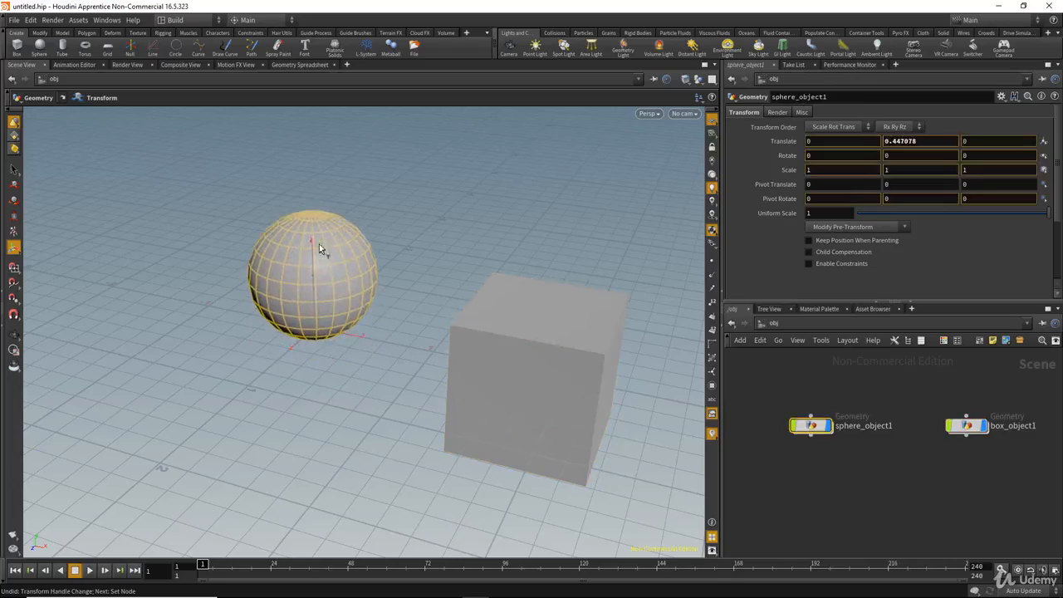
Undo the sphere's upward move so it returns to Translate 0, 0, 0, and pan the network view.
key(ctrl+z)
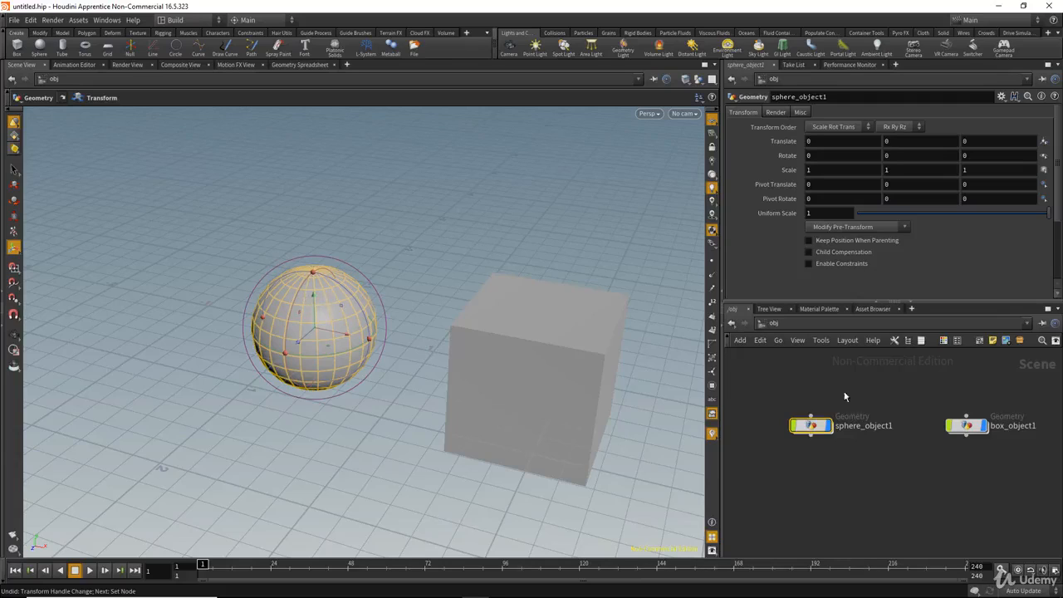
middle_drag(842, 398, 821, 401)
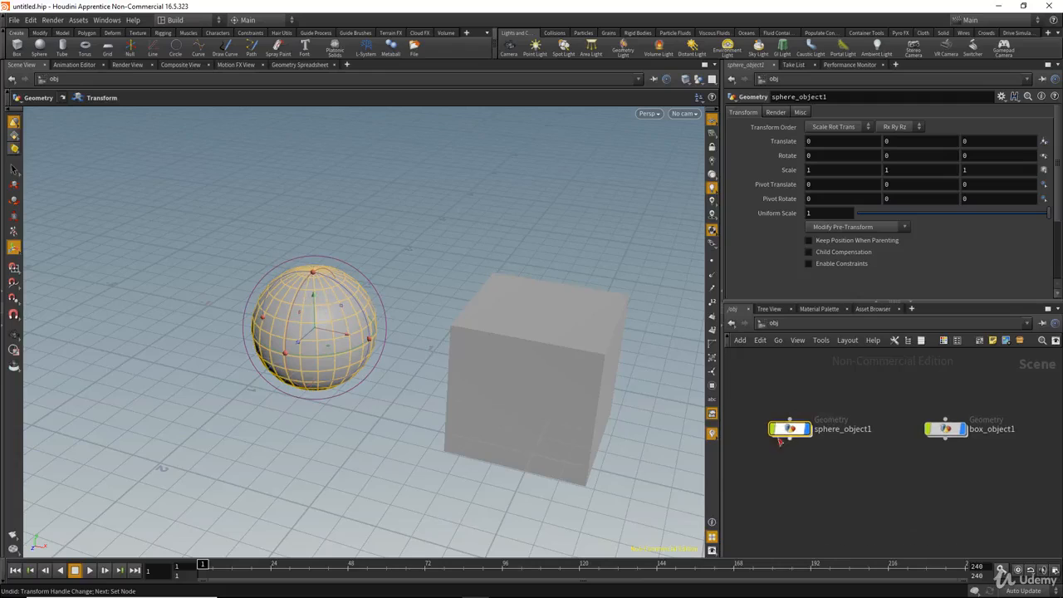
Copy the sphere's Translate Y and paste it into box_object1's Translate Y as ch("../sphere_object1/ty").
right_click(905, 142)
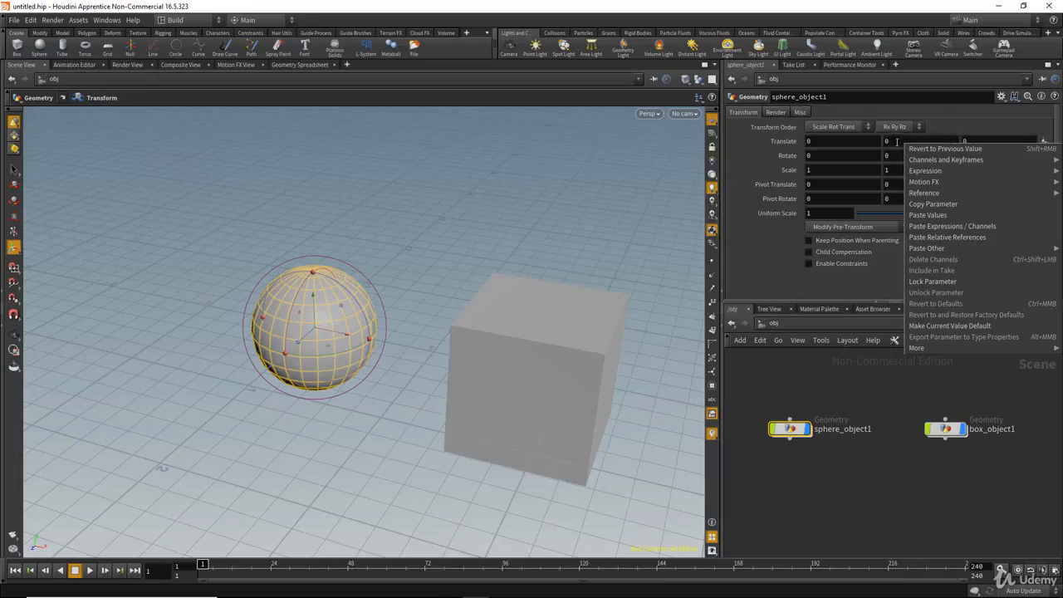
click(925, 207)
drag(911, 396, 972, 467)
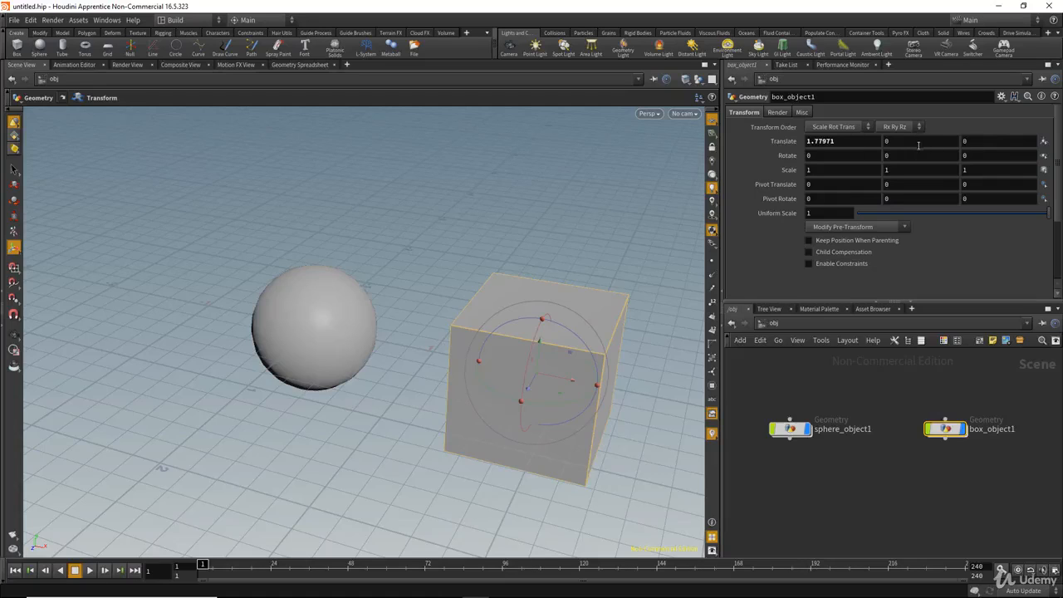
right_click(909, 141)
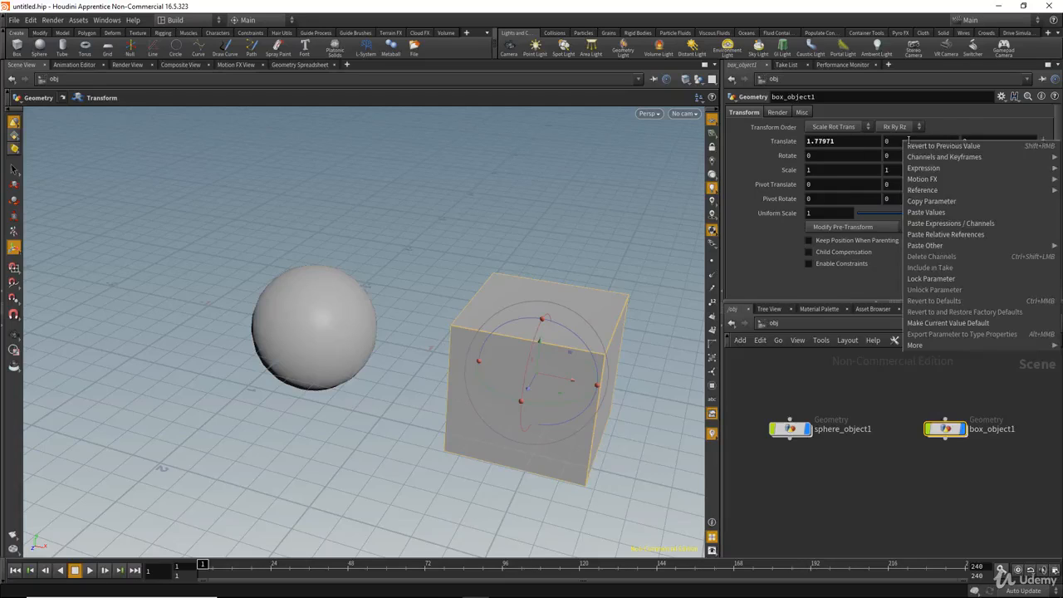
click(943, 236)
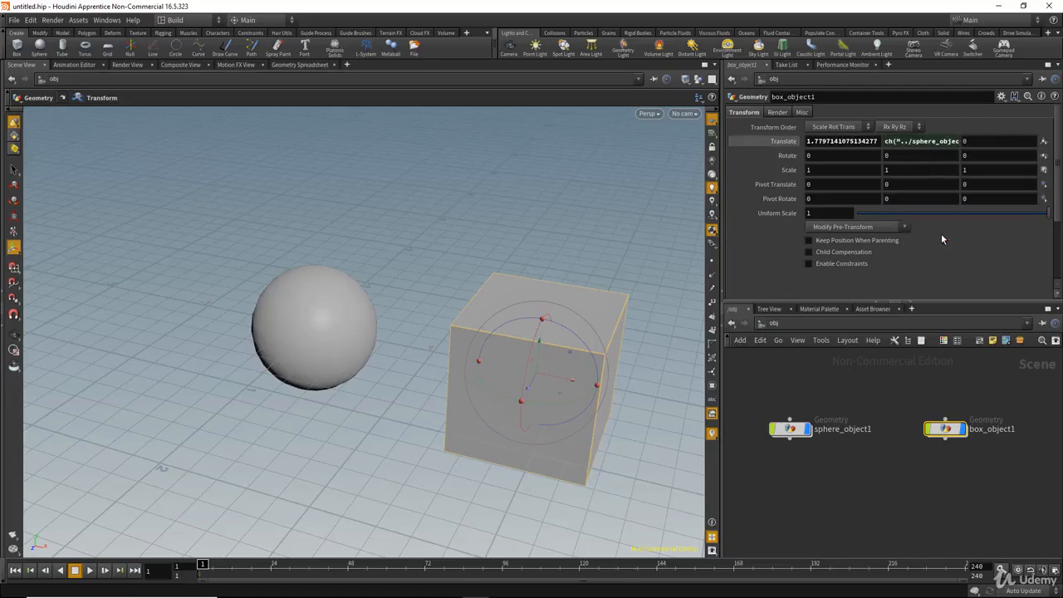
click(918, 141)
drag(936, 143, 802, 142)
key(ctrl+c)
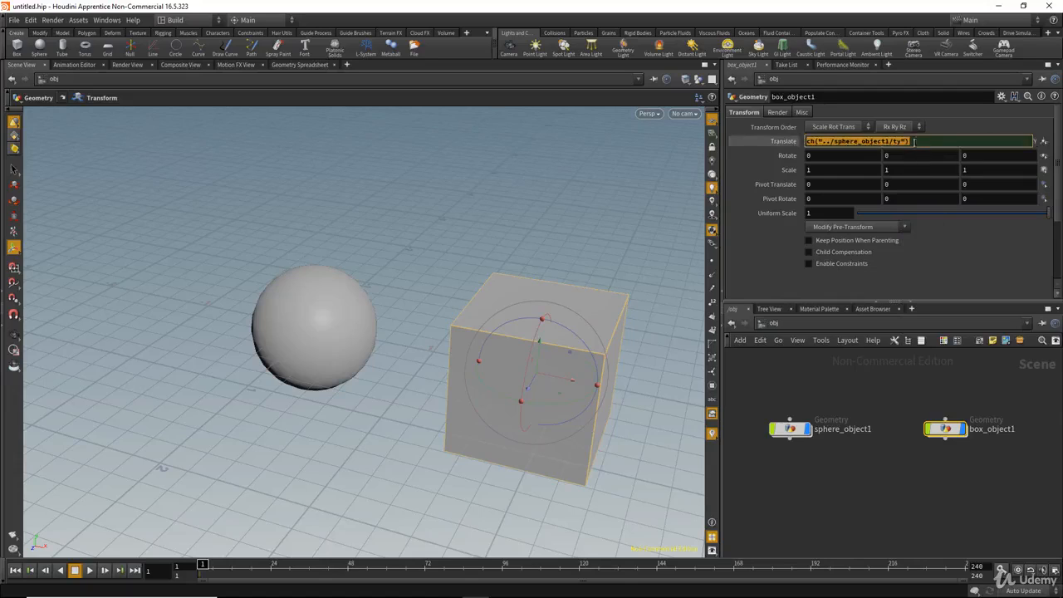
drag(840, 392, 743, 471)
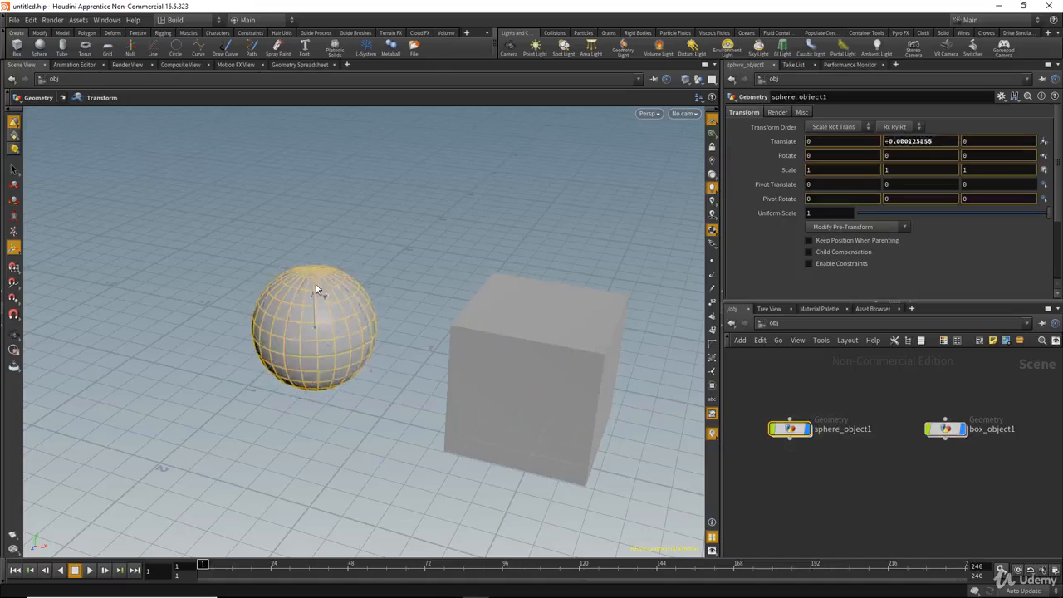
Raise the sphere to test whether the box follows, undo the move, and select box_object1.
drag(316, 284, 353, 217)
key(ctrl+z)
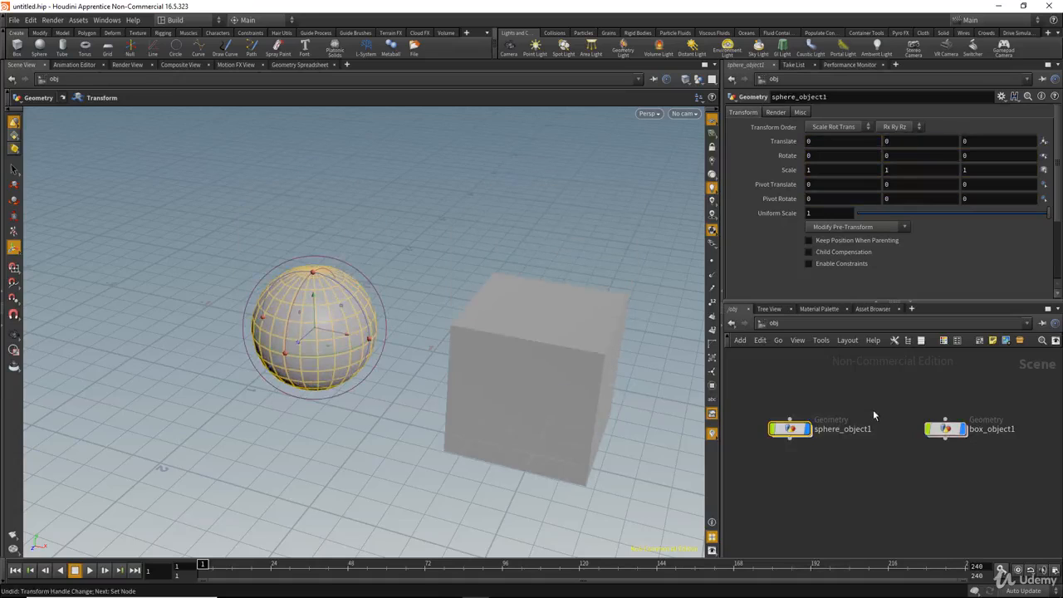
drag(906, 388, 995, 479)
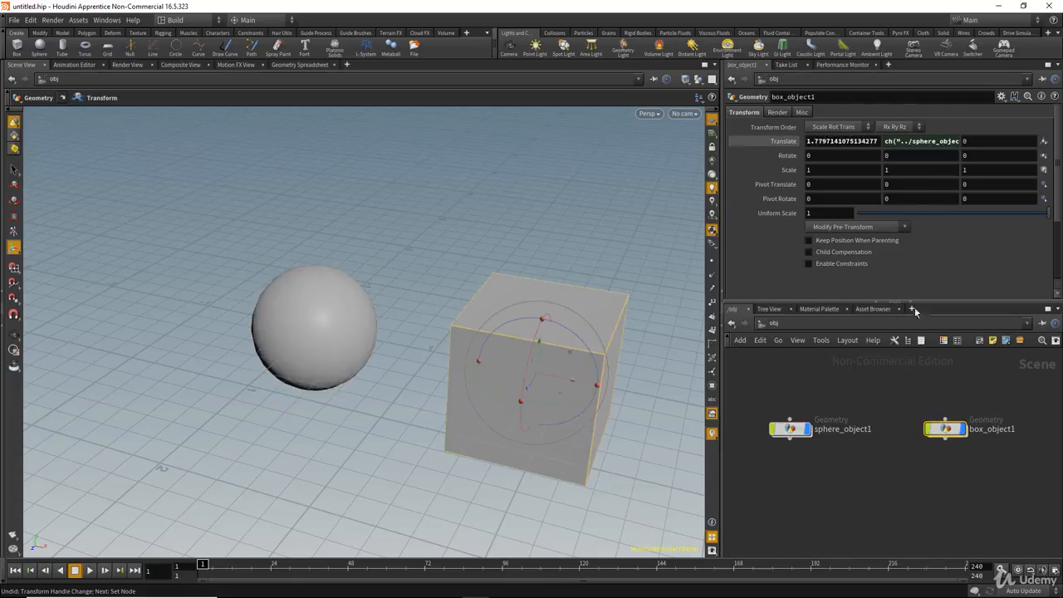
Toggle Translate between values and expressions, then edit the box's Translate Y ch() expression.
click(775, 143)
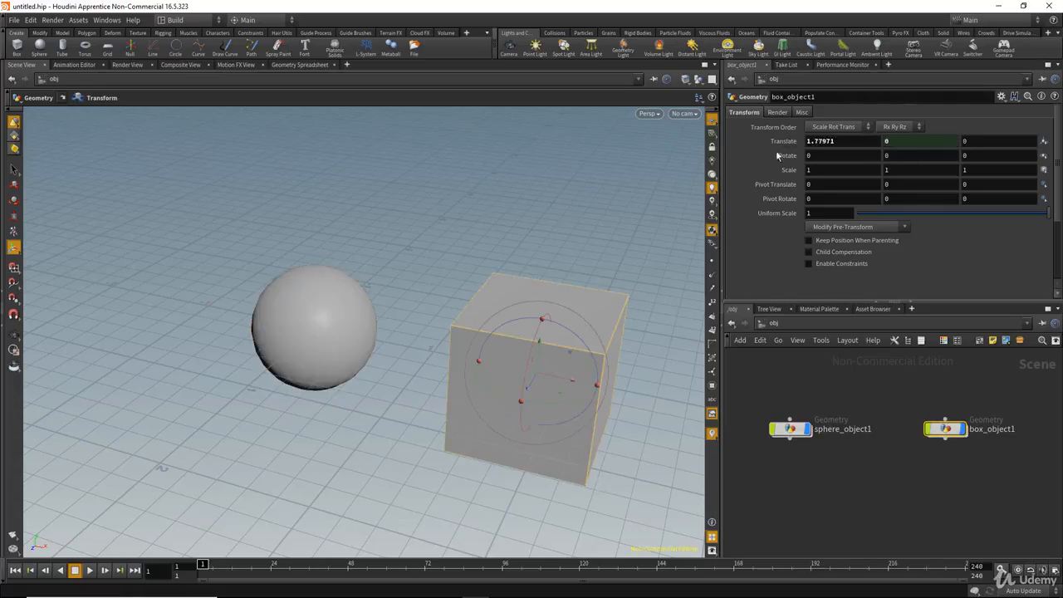
click(781, 142)
click(779, 141)
click(779, 141)
click(780, 141)
click(780, 141)
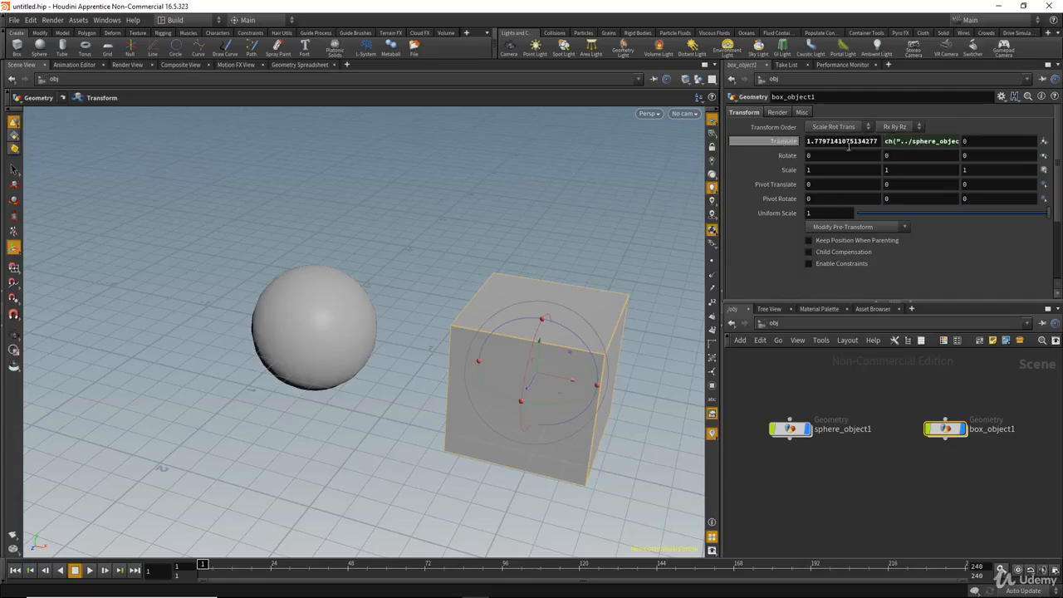
click(934, 141)
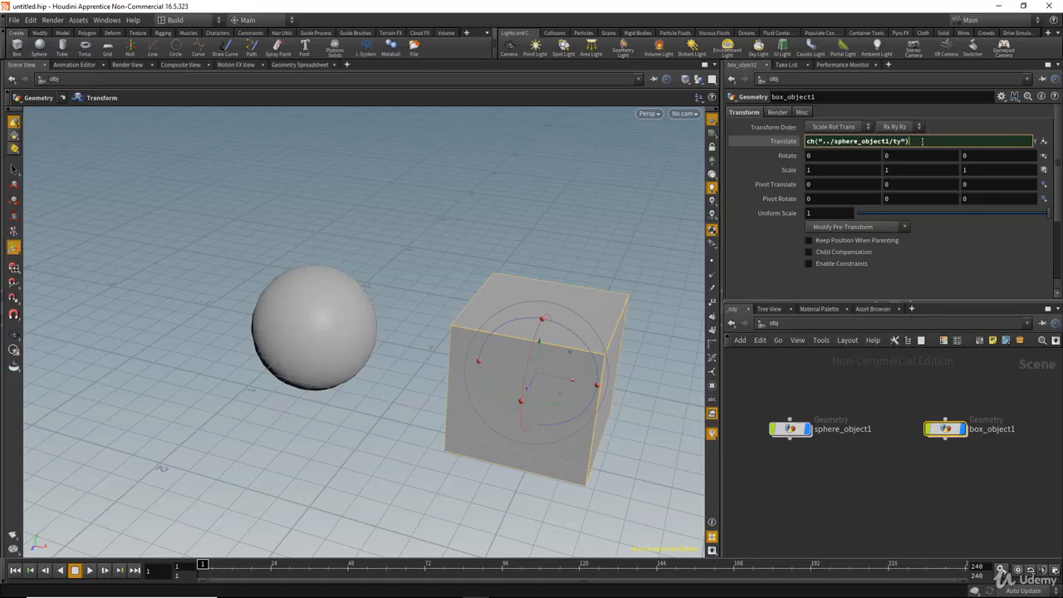
Append /2 to the box's Translate Y expression and set the sphere's Translate Y to 1.
text(/2)
key(Return)
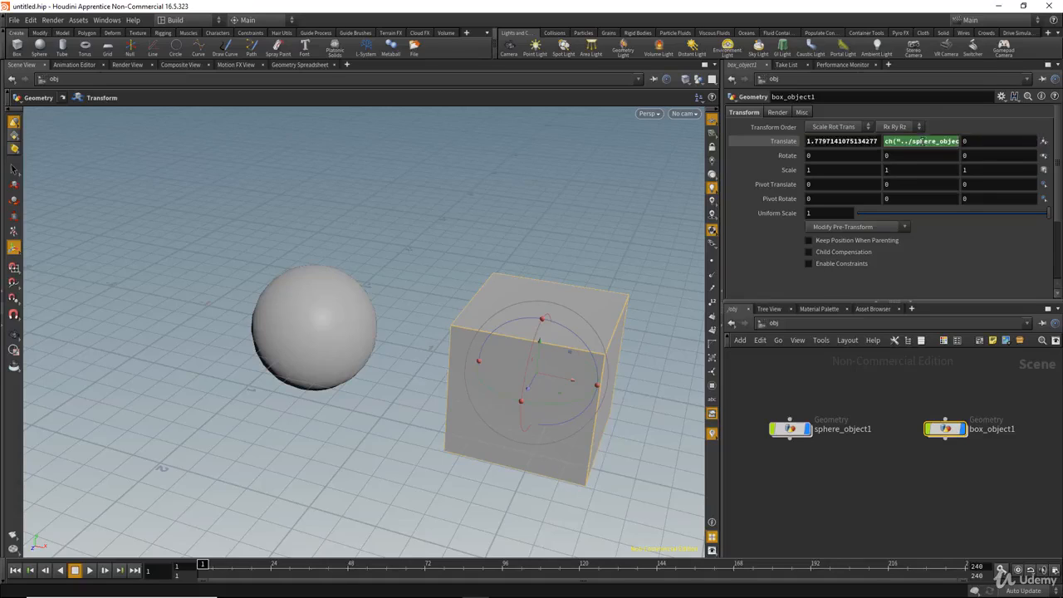
drag(758, 401, 820, 444)
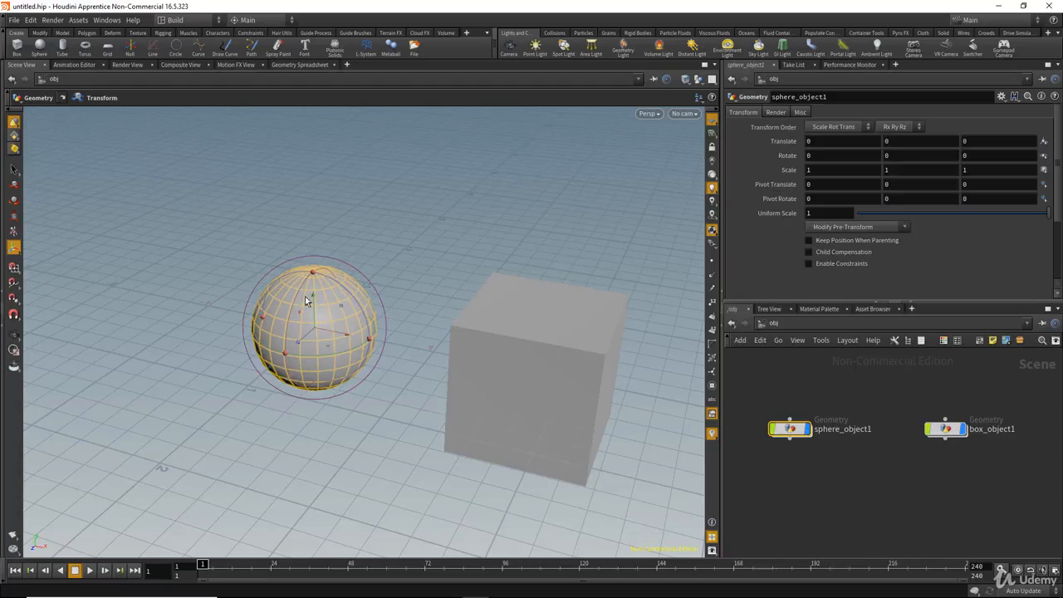
drag(309, 290, 418, 230)
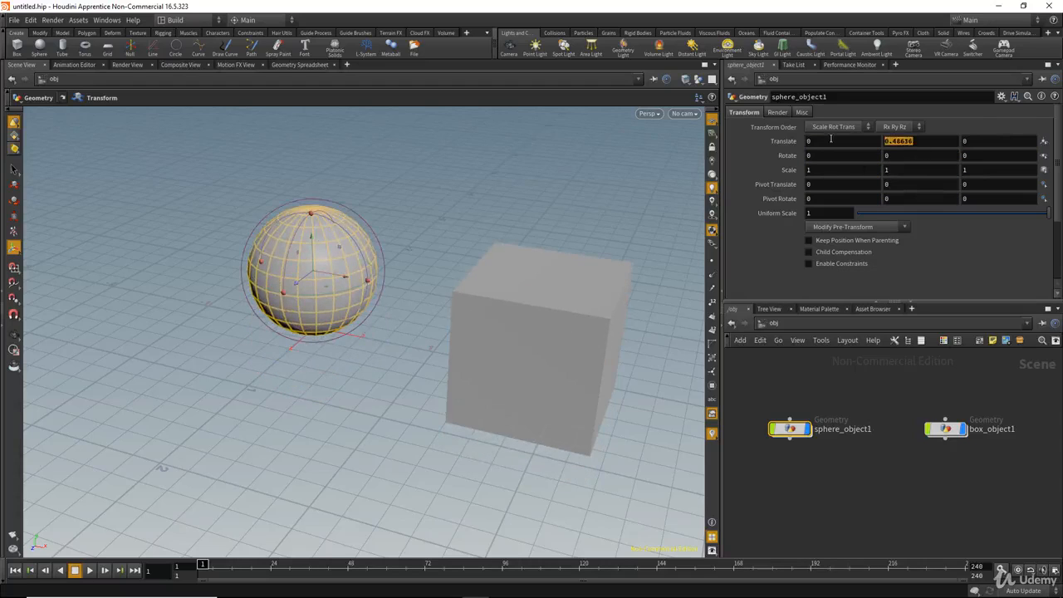
text(1)
key(Return)
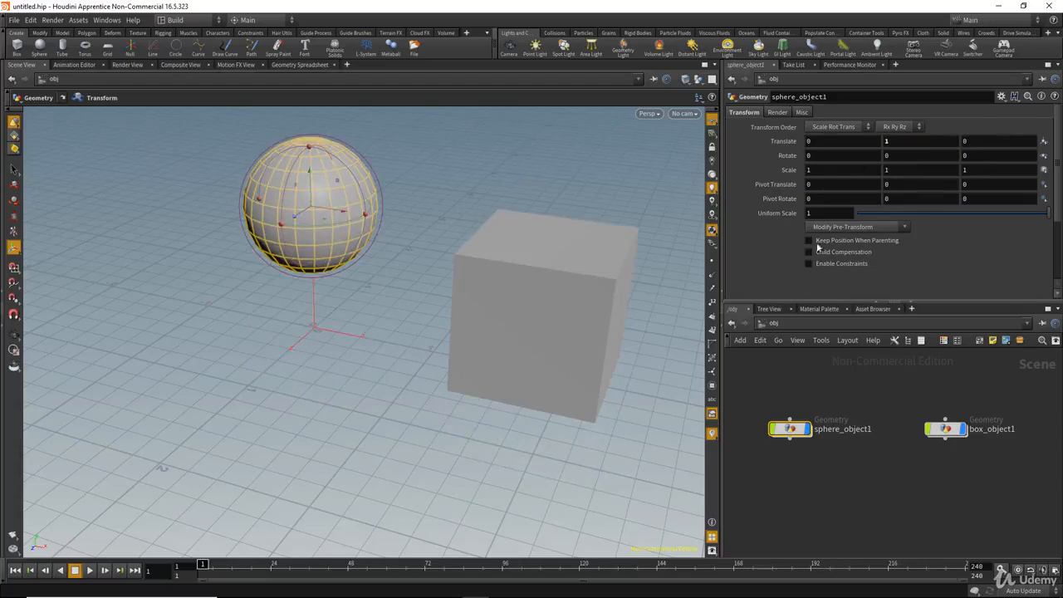
Check that box_object1's Translate Y reads 0.5 and shows the ch("../sphere_object1/ty")/2 expression.
drag(907, 390, 978, 483)
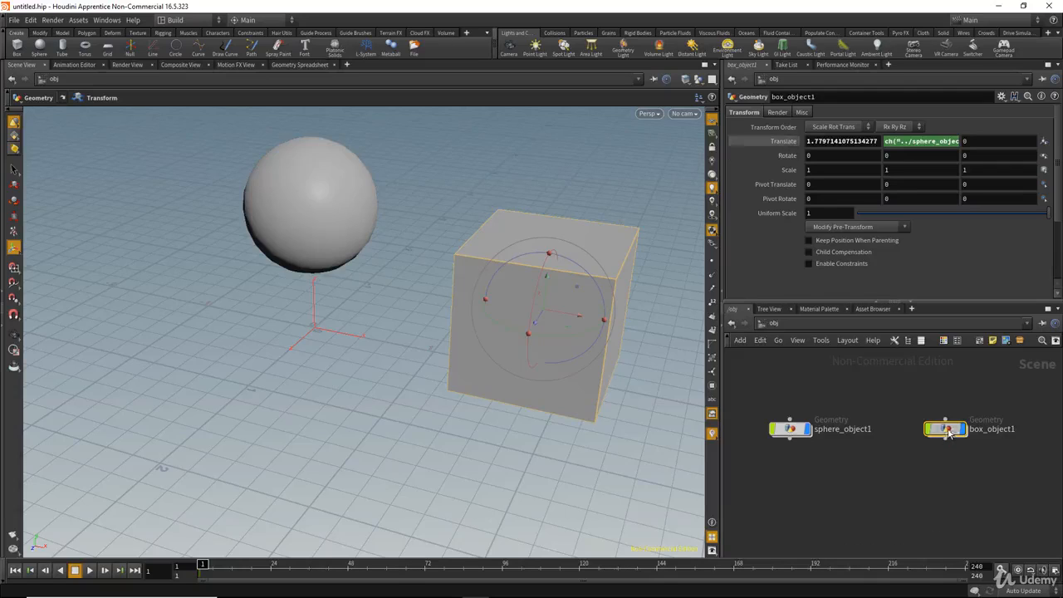
click(783, 142)
click(784, 141)
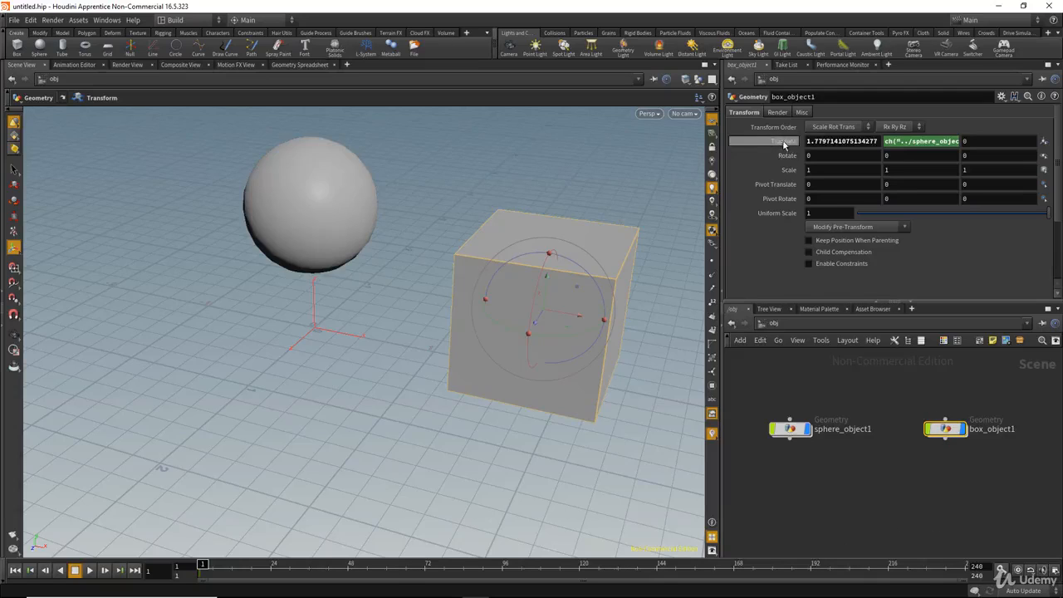
click(783, 141)
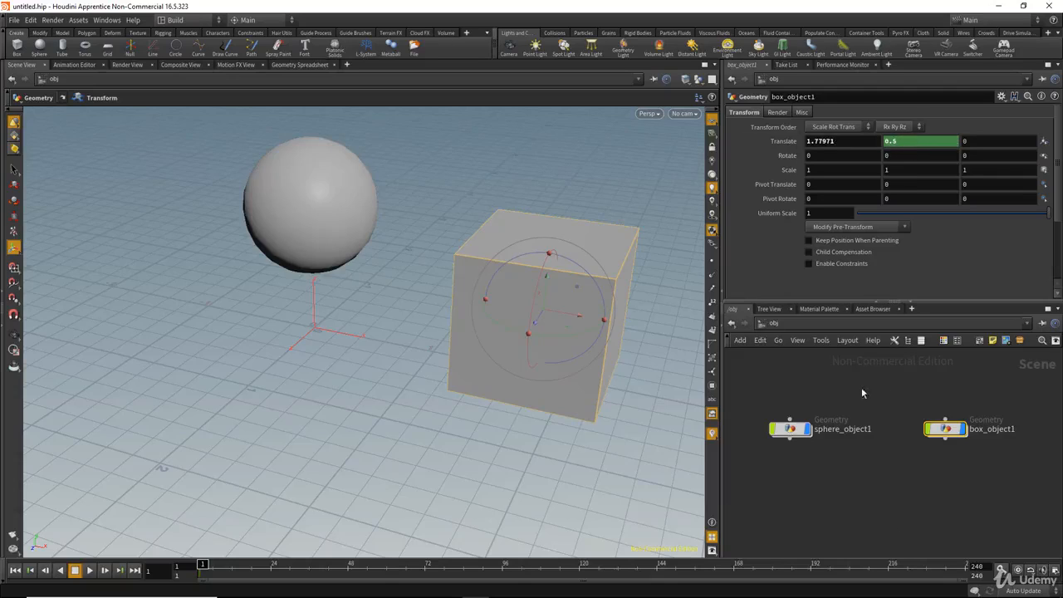
drag(847, 384, 736, 477)
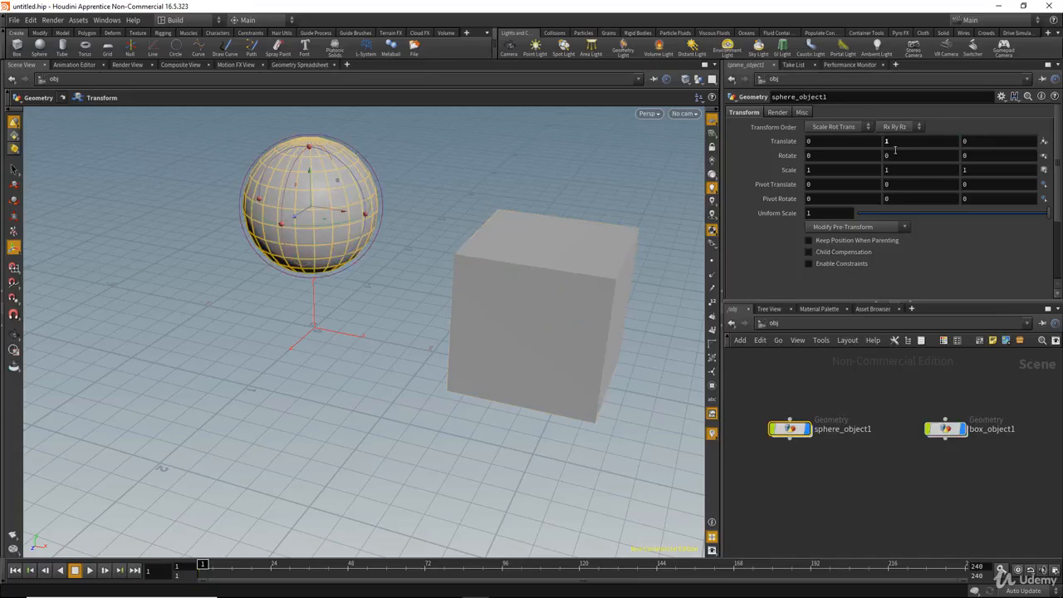
drag(899, 404, 997, 504)
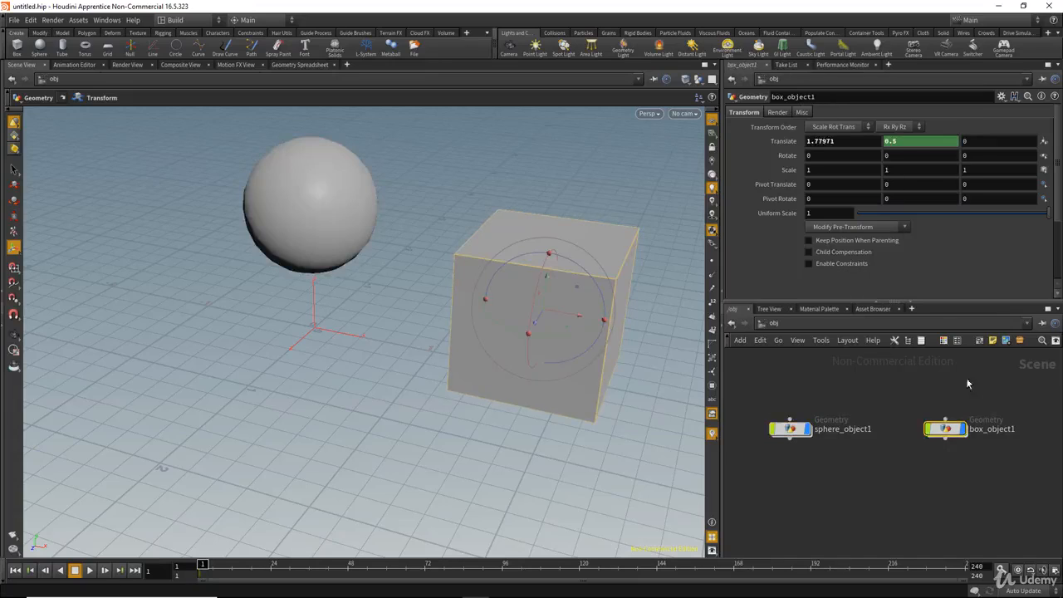
click(911, 144)
key(ctrl+v)
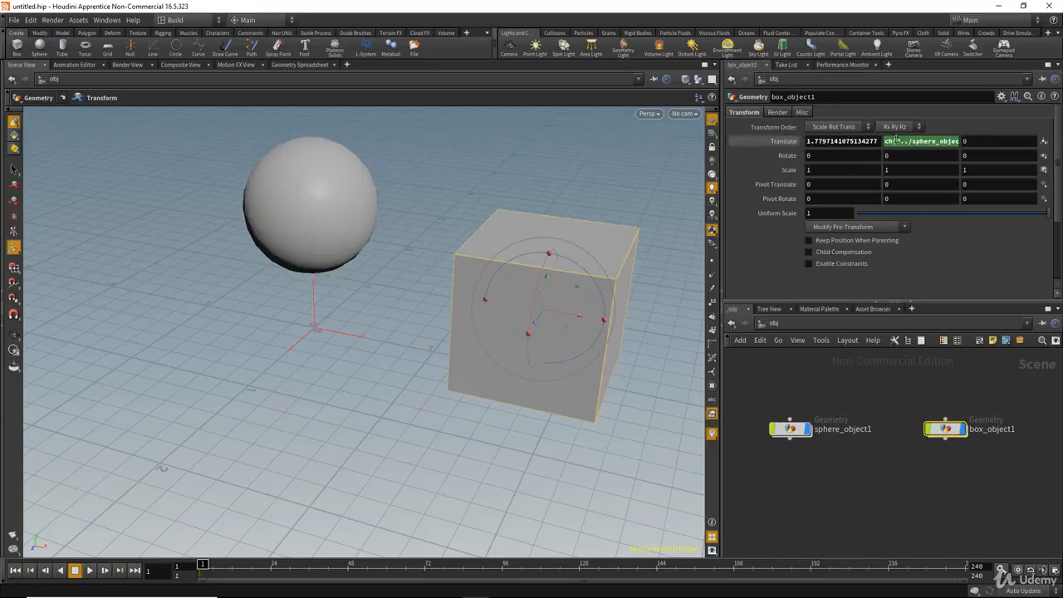
Highlight sphere_object1 in the box's ch("../sphere_object1/ty")/2 expression, then select the sphere node.
click(914, 143)
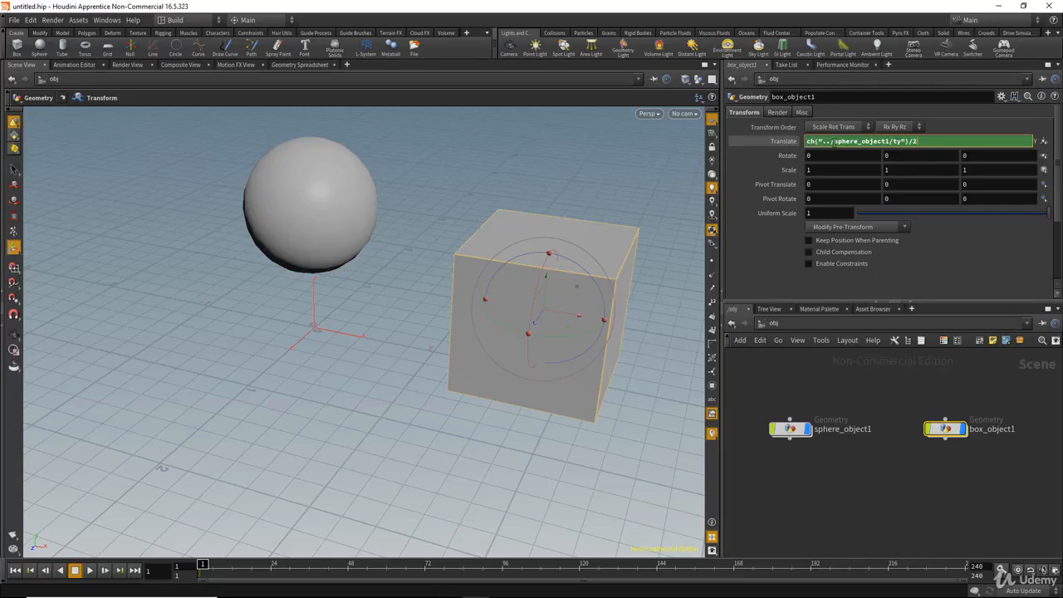
drag(831, 141, 891, 142)
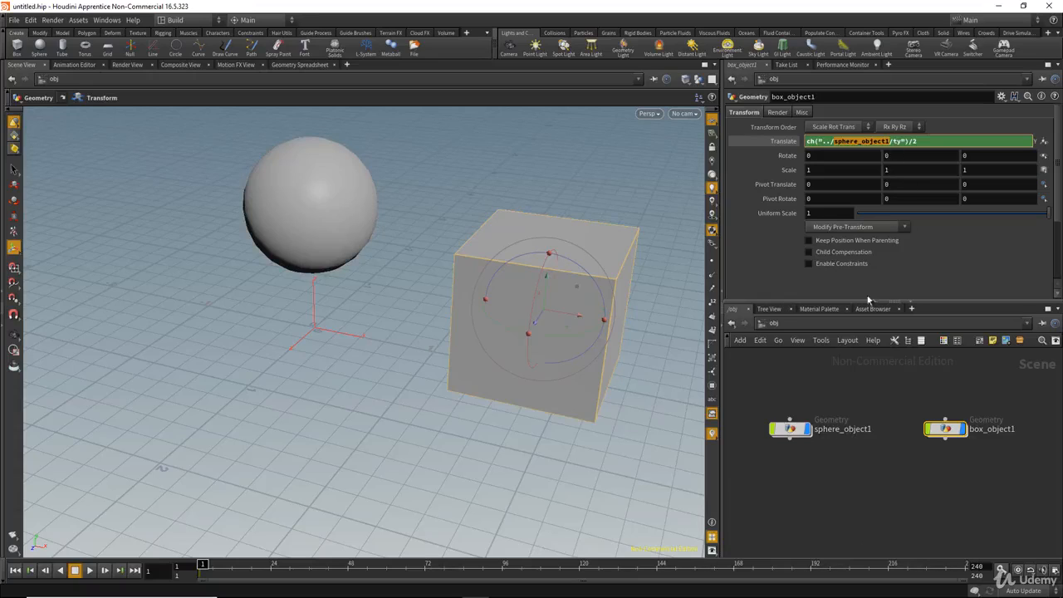
click(823, 430)
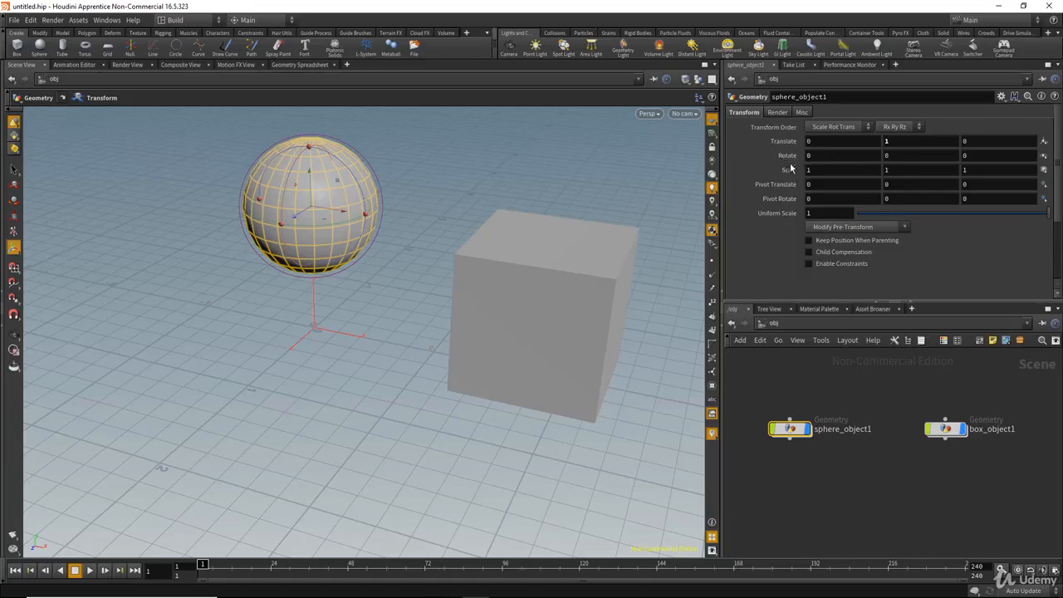
Change box_object1's Translate Y expression to ch("../sphere_object1/tz")/2 and commit it.
drag(990, 478, 885, 394)
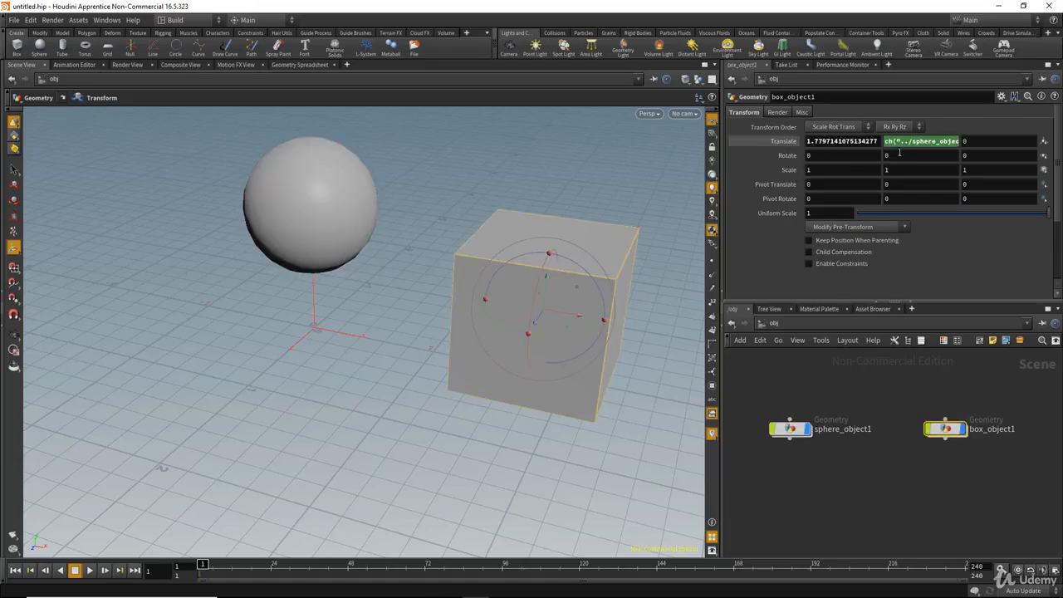
click(921, 141)
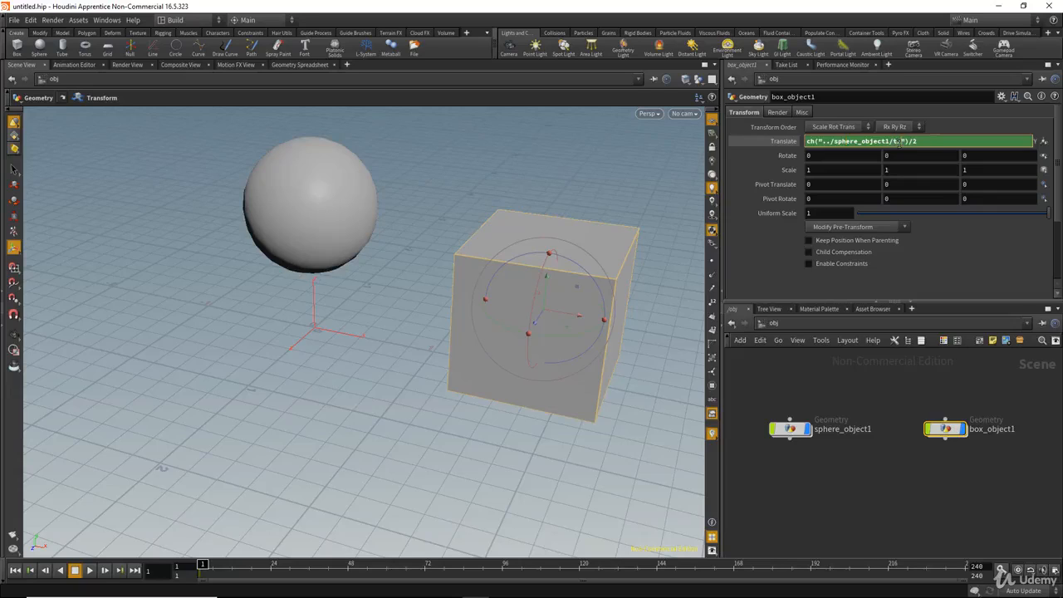
key(Return)
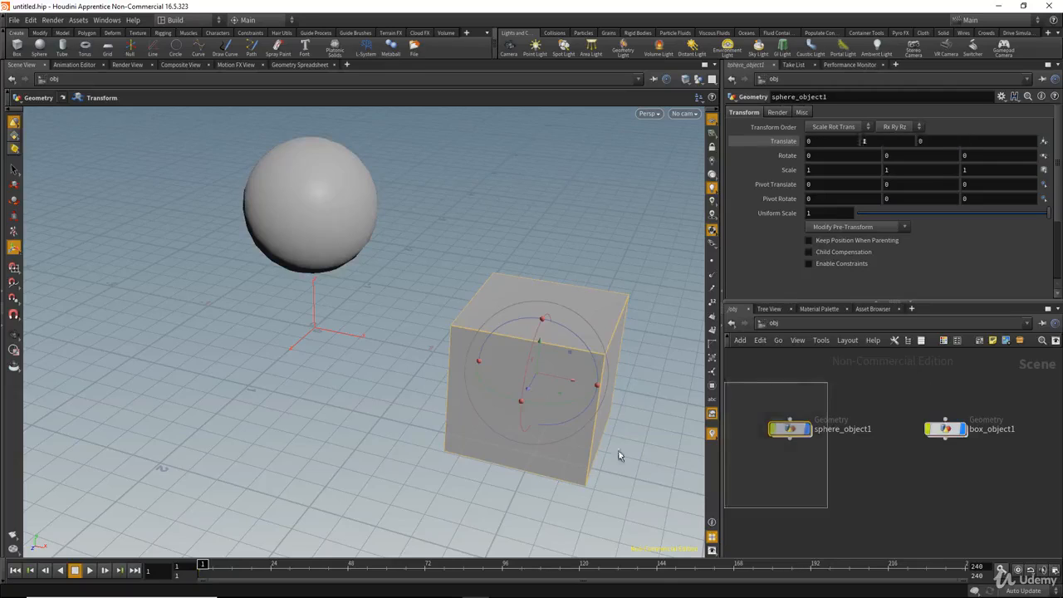
Drag the sphere down to Translate Y 0.780341, then inspect the box's expression.
click(313, 174)
mouse_move(313, 175)
mouse_down()
mouse_move(311, 218)
mouse_move(312, 194)
mouse_up()
drag(1001, 488, 899, 398)
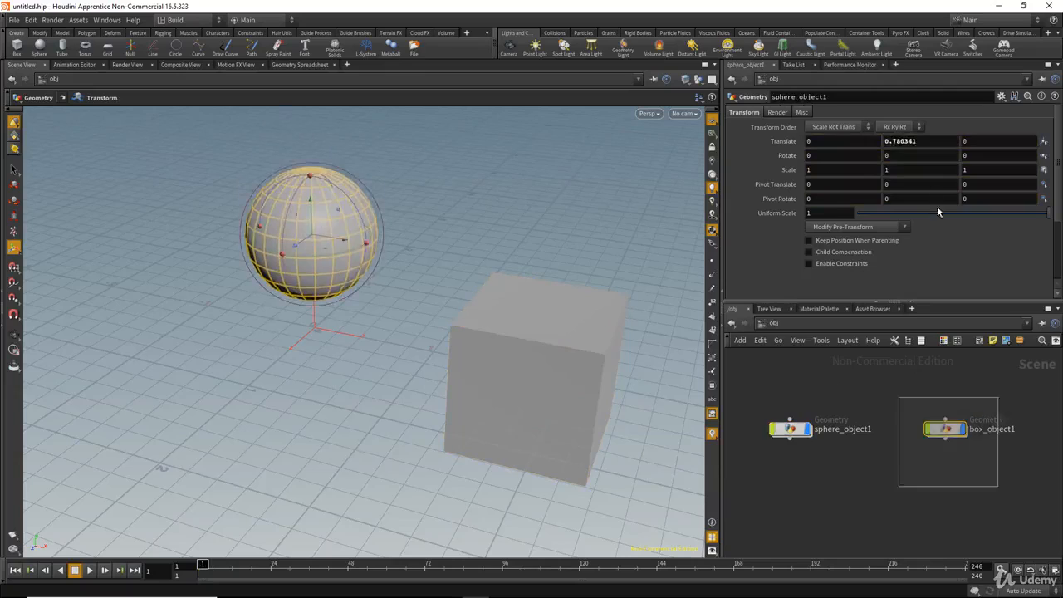
click(936, 143)
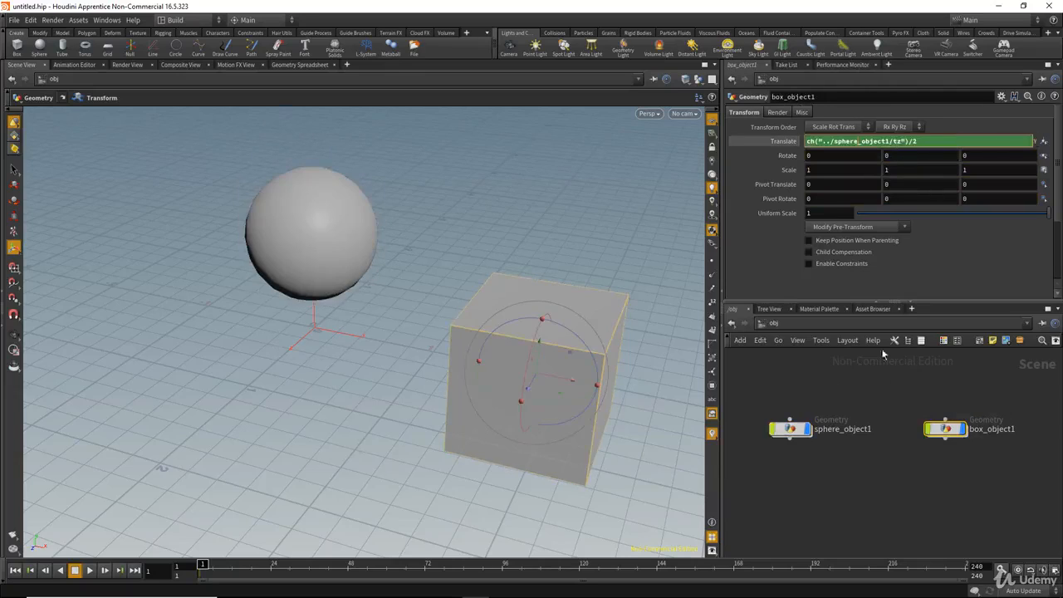
drag(829, 386, 704, 485)
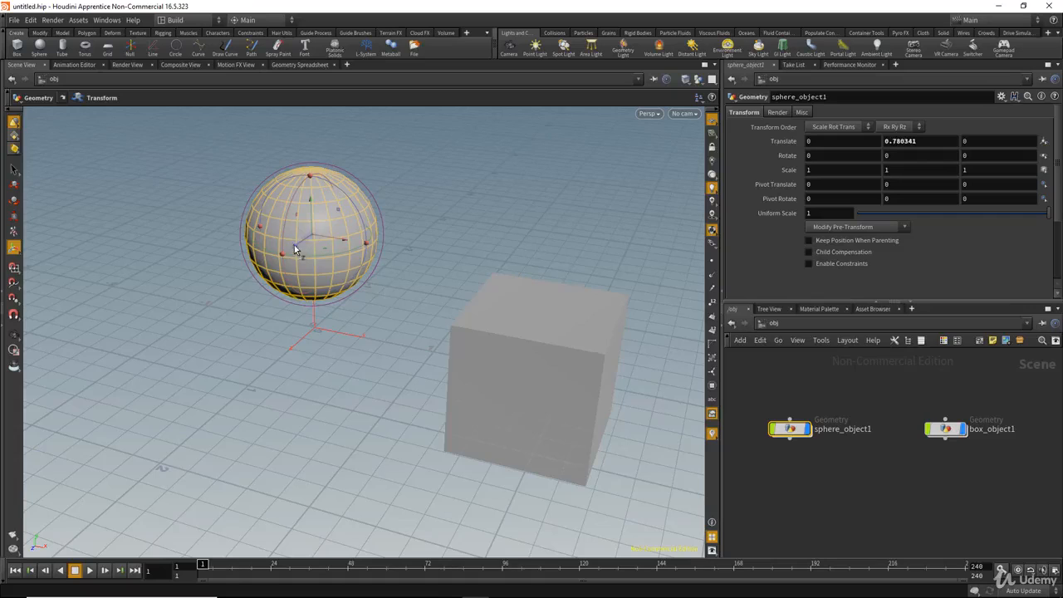
Move the sphere to Translate Z 1.21482 and confirm the box rises to Y 0.607408.
drag(298, 246, 200, 375)
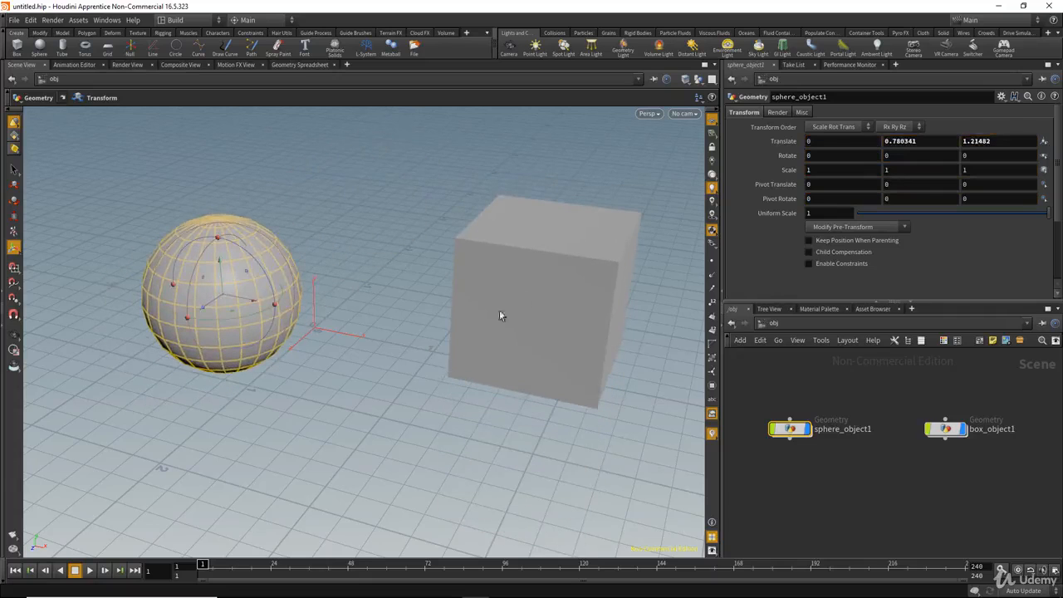
drag(908, 387, 1007, 469)
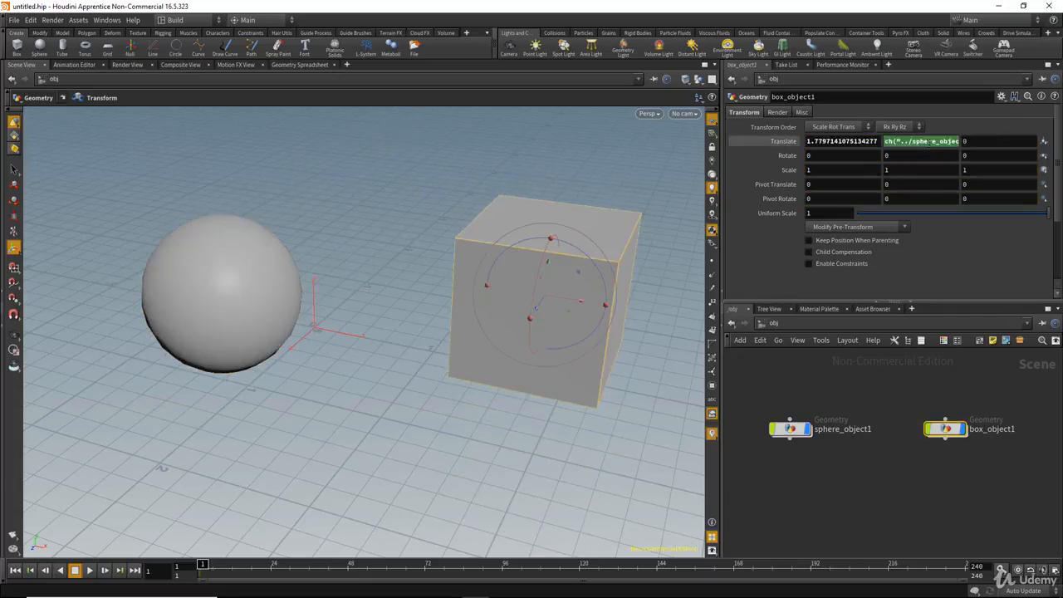
click(945, 141)
click(783, 144)
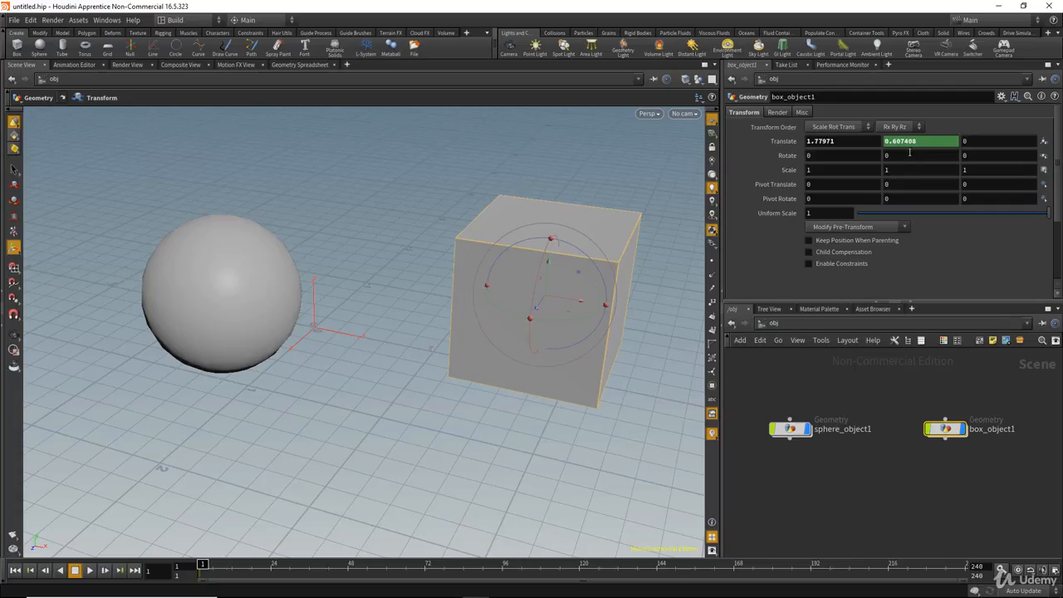
Delete the channel on box_object1's Translate Y and set it to 0.
right_click(925, 142)
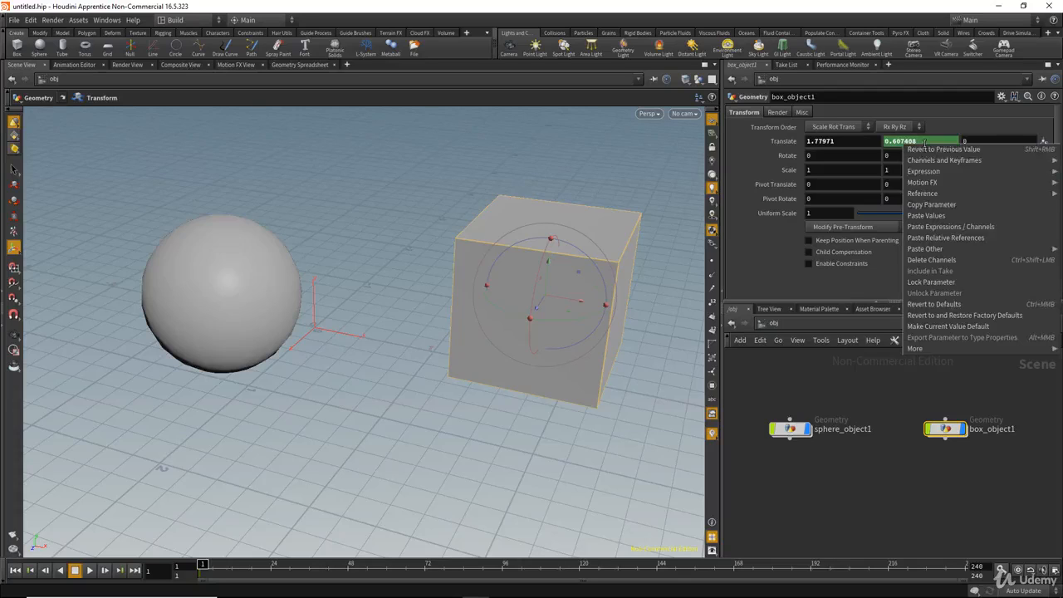
click(946, 262)
drag(921, 142, 801, 143)
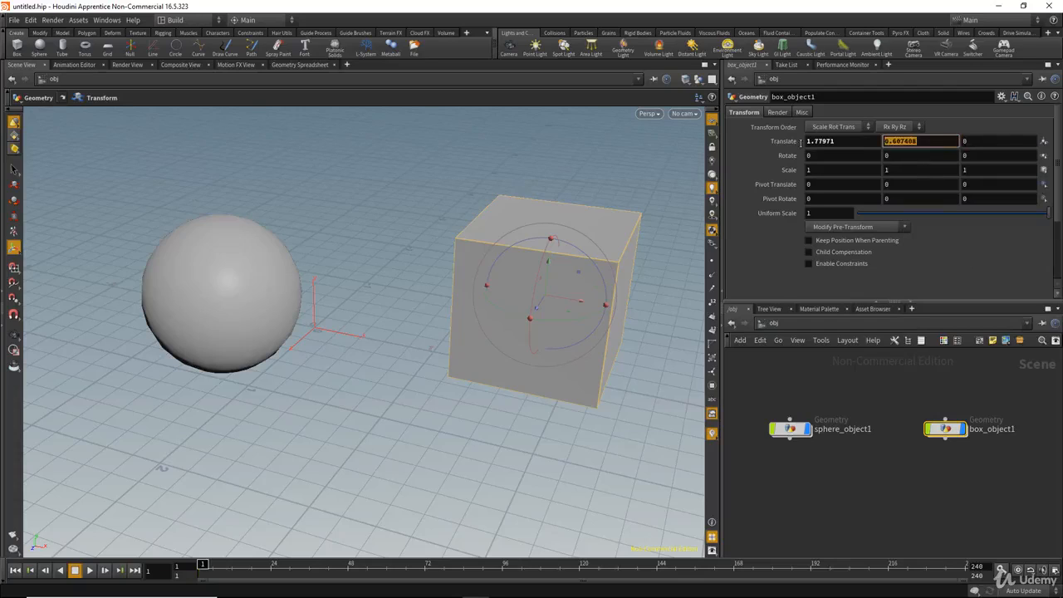
text(0)
key(Return)
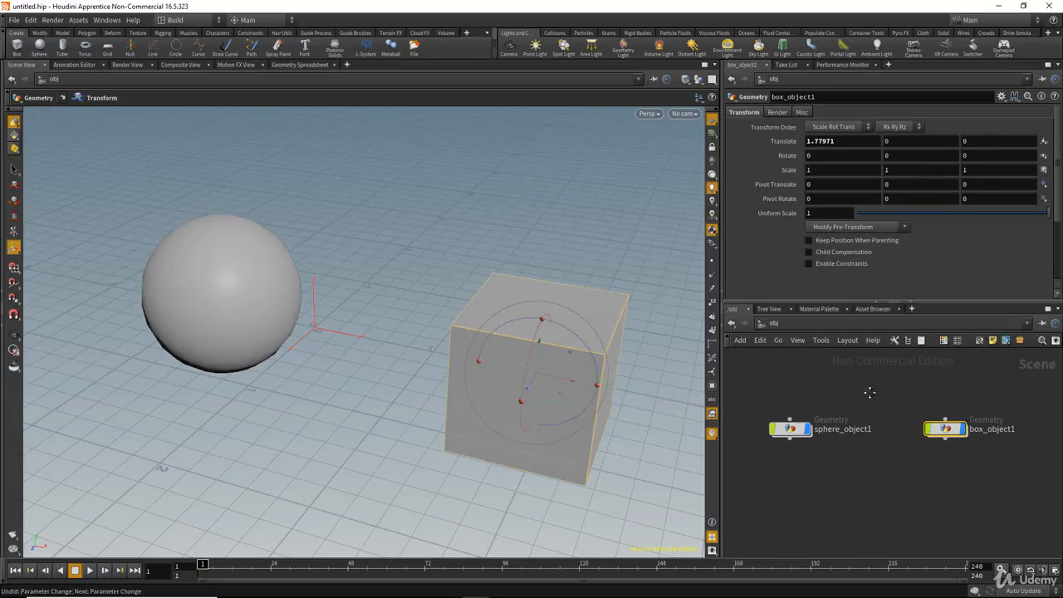
Reset sphere_object1's Translate Y and Z to 0.
drag(846, 399, 724, 496)
drag(931, 143, 823, 145)
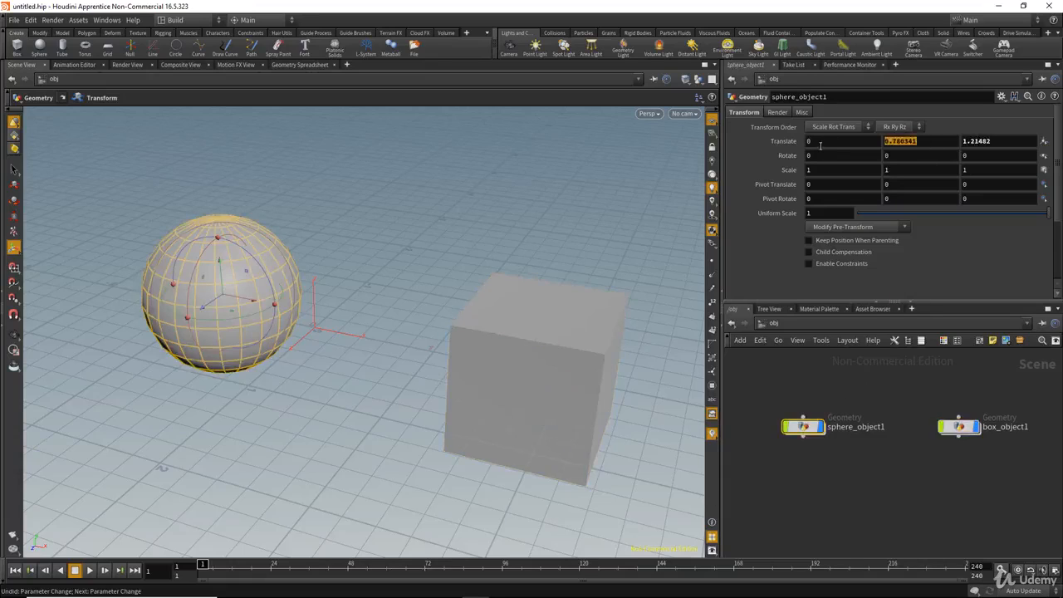
text(0)
key(Return)
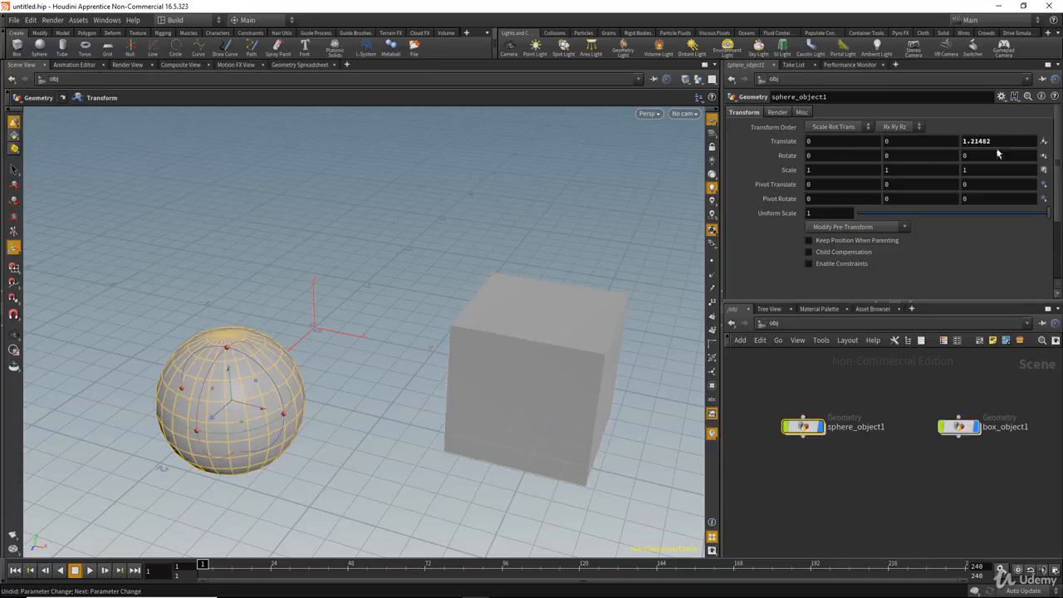
drag(1008, 138, 871, 165)
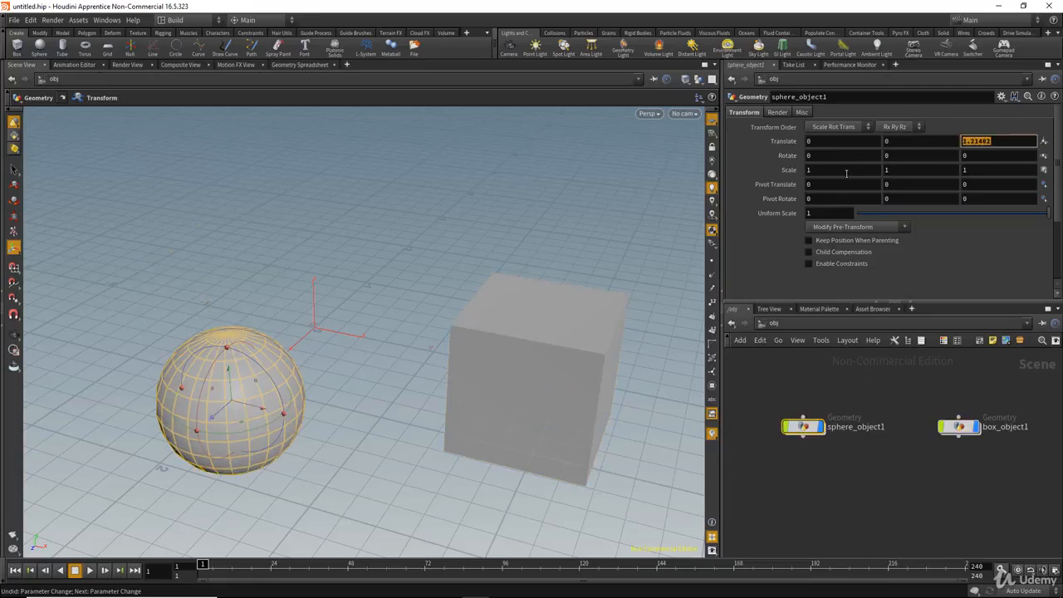
text(0)
key(Return)
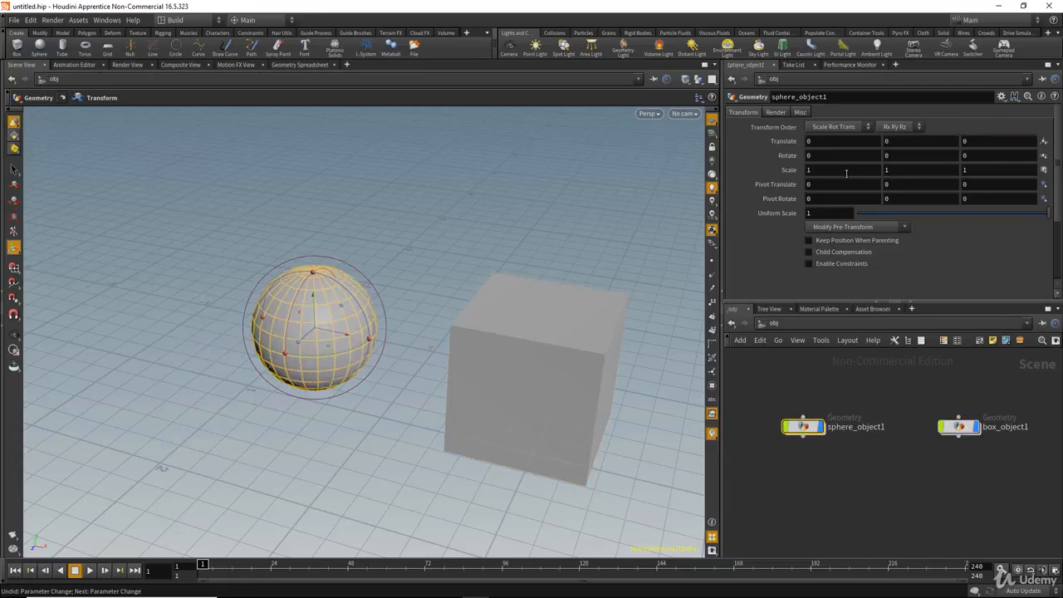
Copy the sphere's Translate and paste it onto box_object1's Translate as relative references.
drag(849, 387, 726, 476)
drag(919, 399, 1004, 487)
drag(872, 386, 771, 462)
right_click(987, 141)
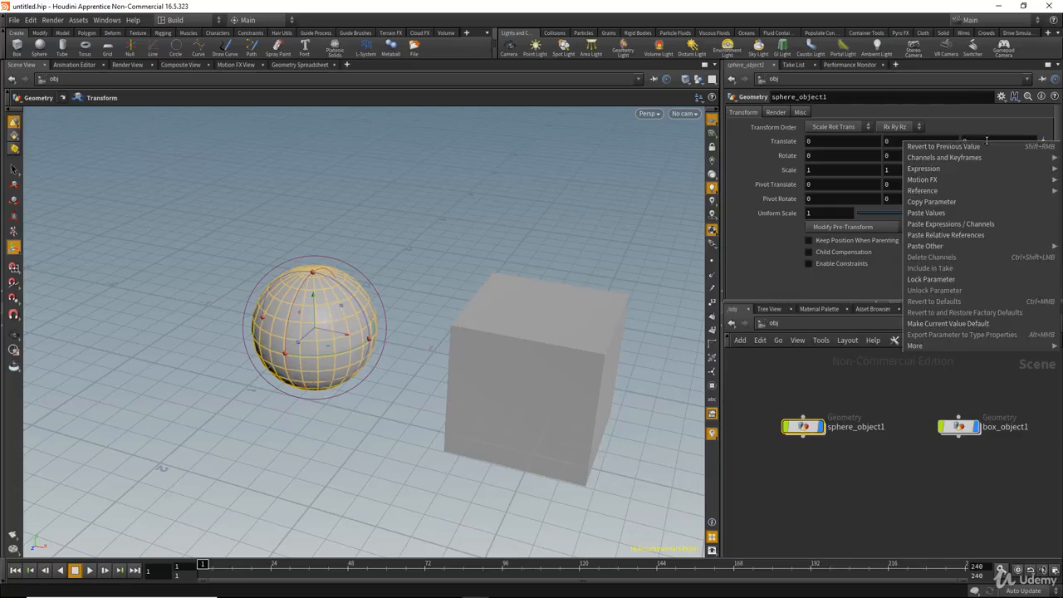
click(970, 201)
drag(924, 381, 1000, 492)
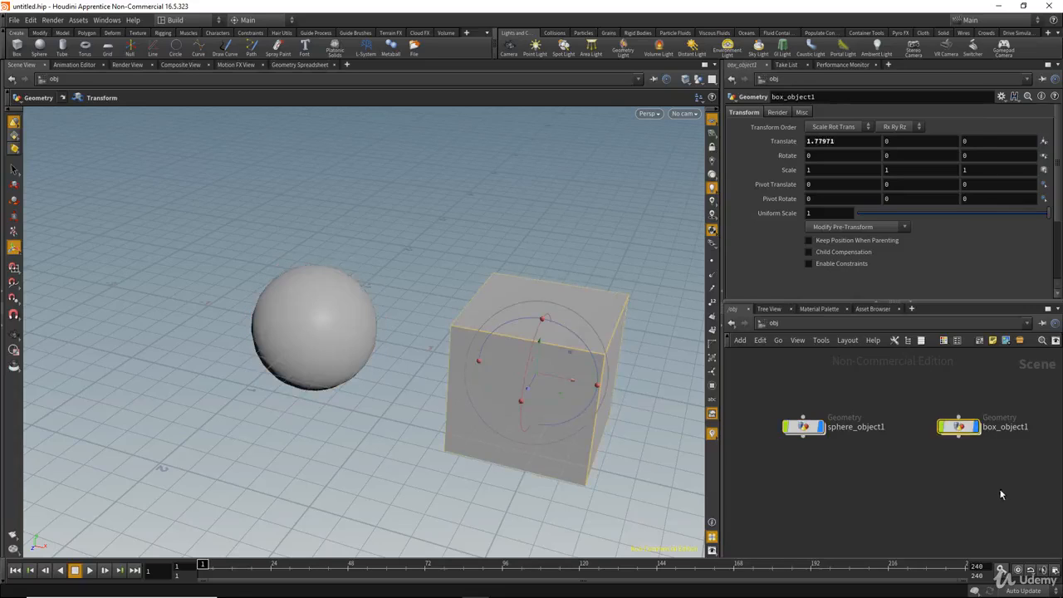
right_click(989, 140)
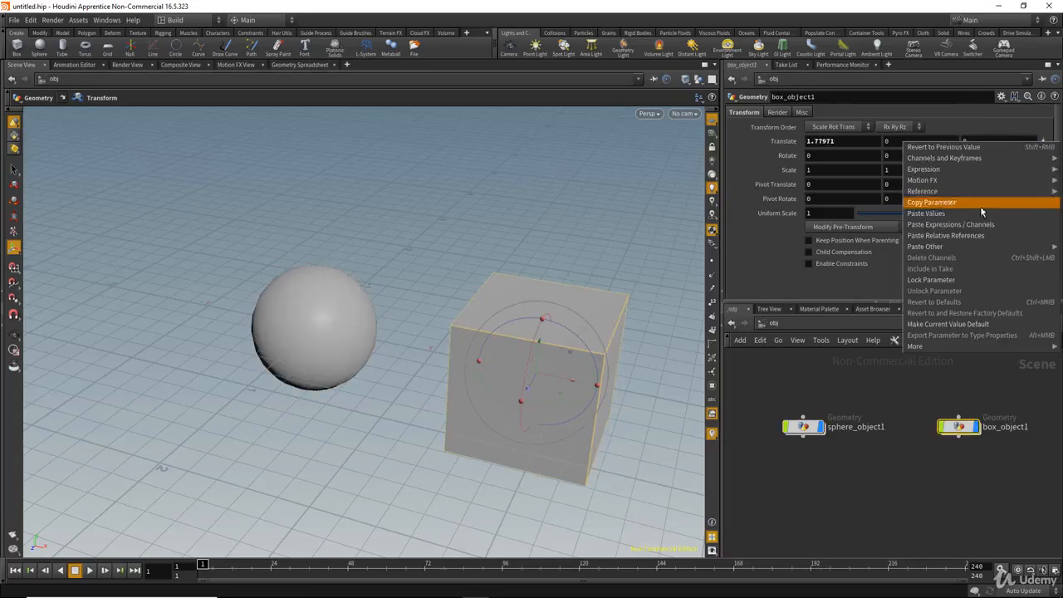
click(956, 240)
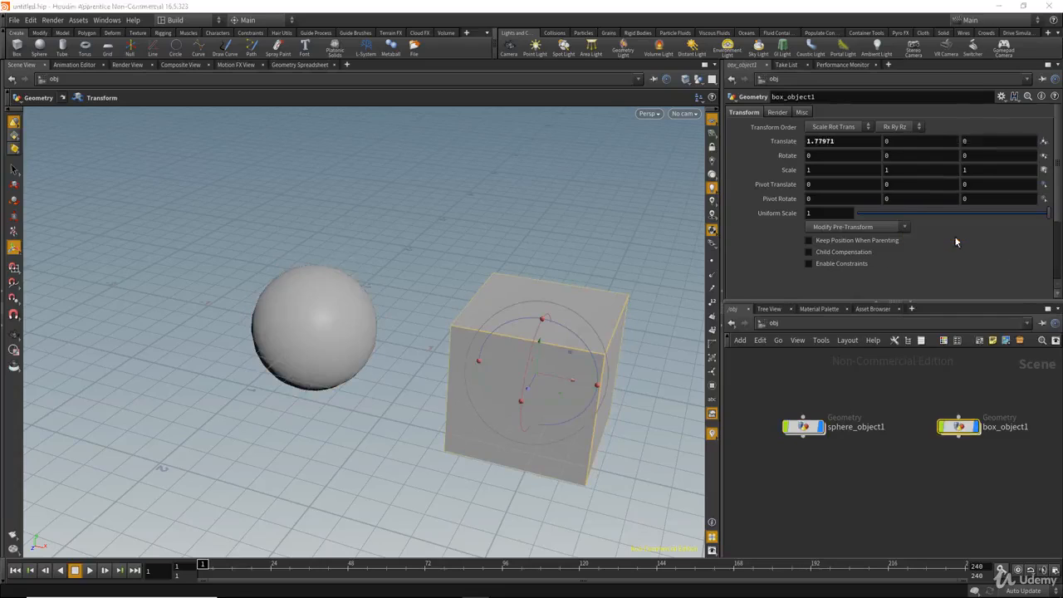
Test the link by moving the sphere along Z, undo it, and go inside sphere_object1.
drag(855, 371, 777, 482)
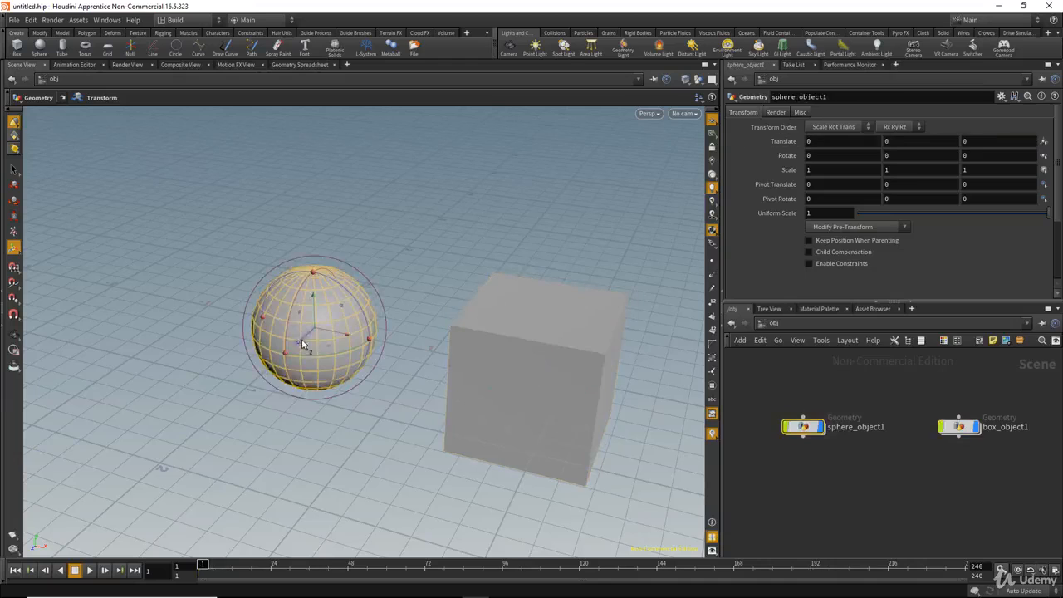
mouse_move(302, 340)
mouse_down()
mouse_move(401, 279)
mouse_move(236, 380)
mouse_move(384, 305)
mouse_move(308, 360)
mouse_up()
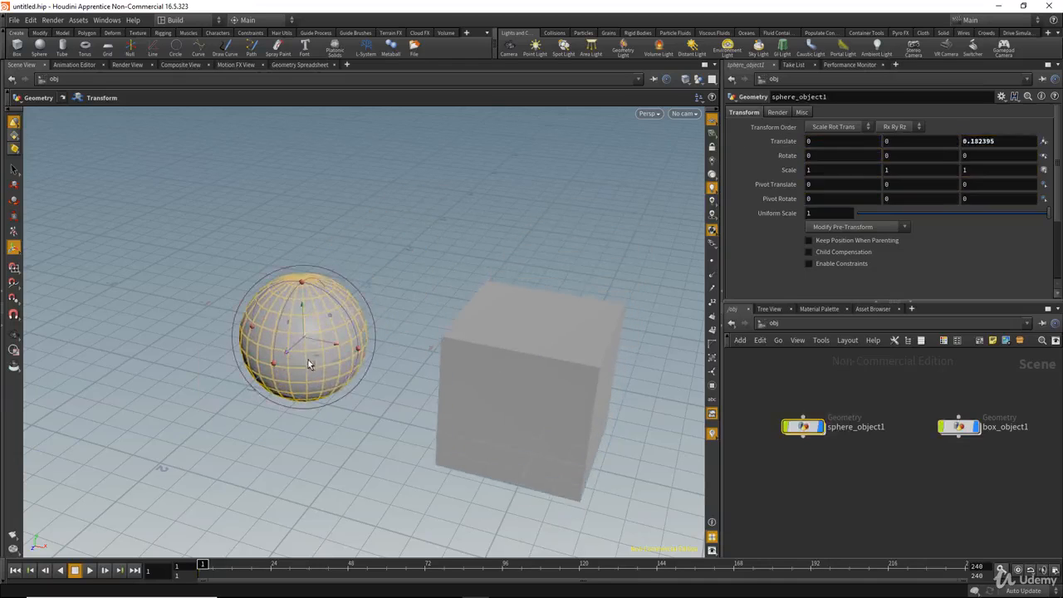
key(ctrl+z)
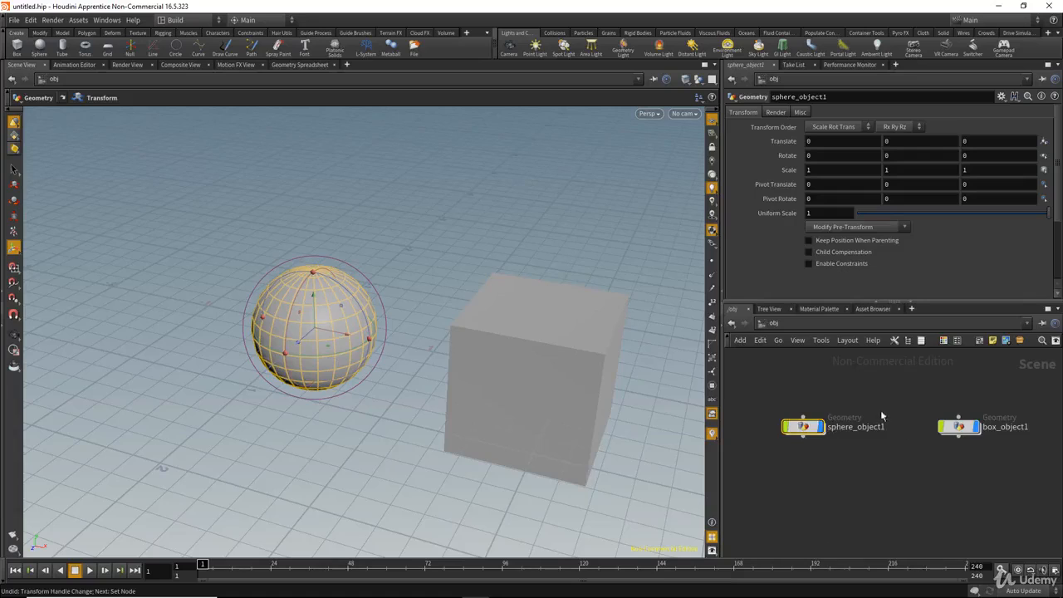
mouse_move(892, 407)
middle_down()
mouse_move(867, 404)
mouse_move(897, 407)
middle_up()
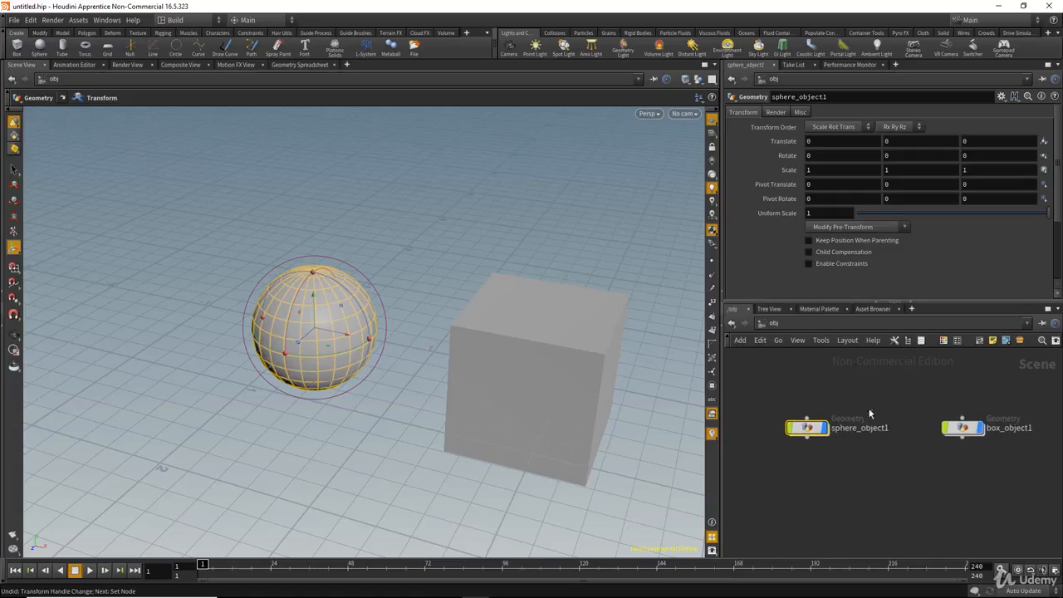
double_click(804, 432)
Copy the Translate parameter of the sphere's transform1 node.
middle_drag(920, 455, 943, 441)
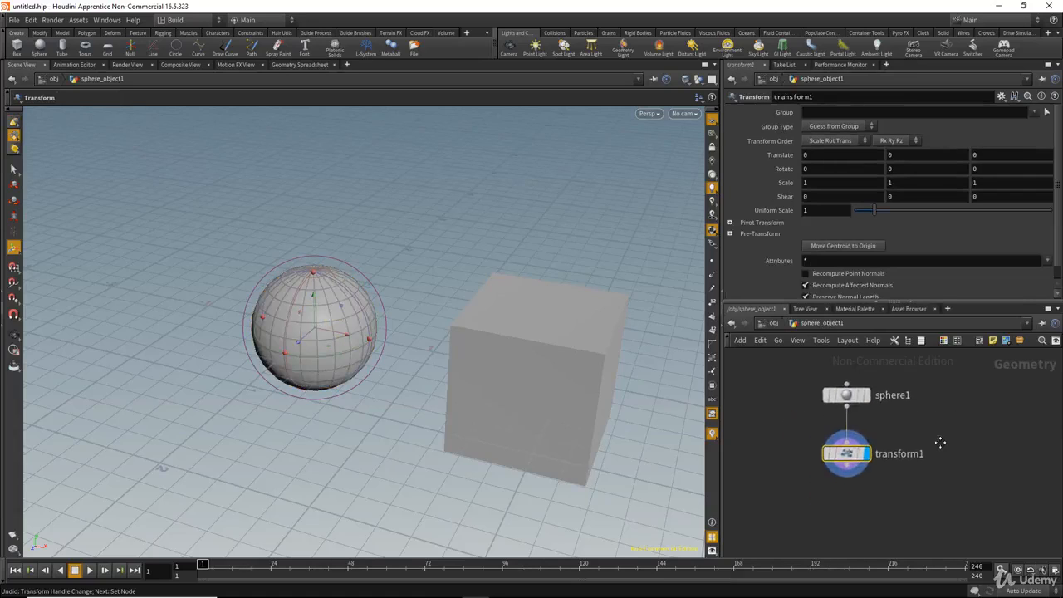
scroll(963, 451, up, 2)
drag(927, 441, 780, 491)
scroll(965, 437, down, 3)
middle_drag(960, 437, 930, 444)
scroll(923, 440, up, 2)
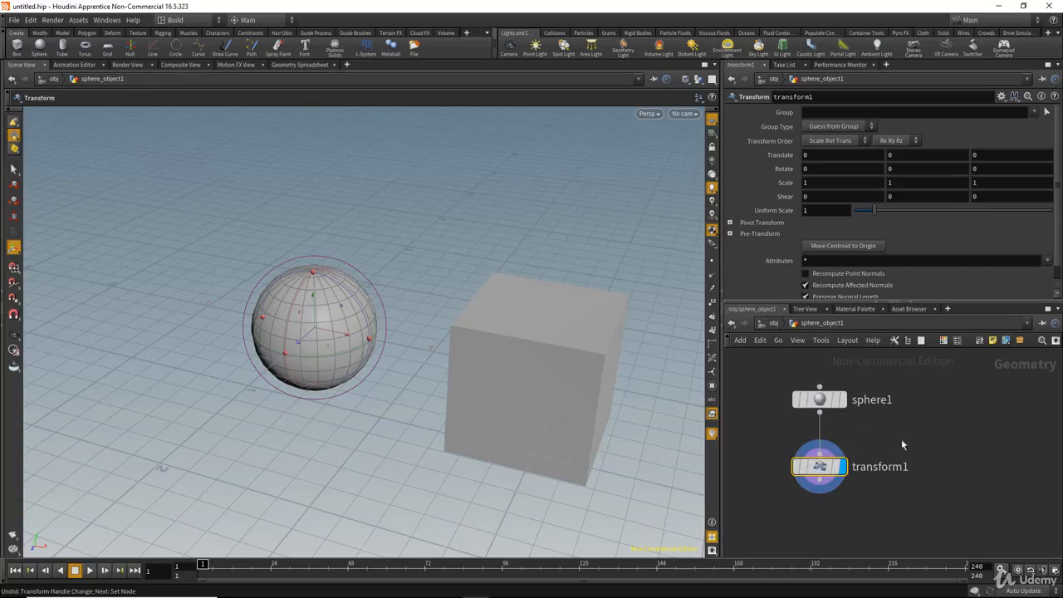
right_click(917, 156)
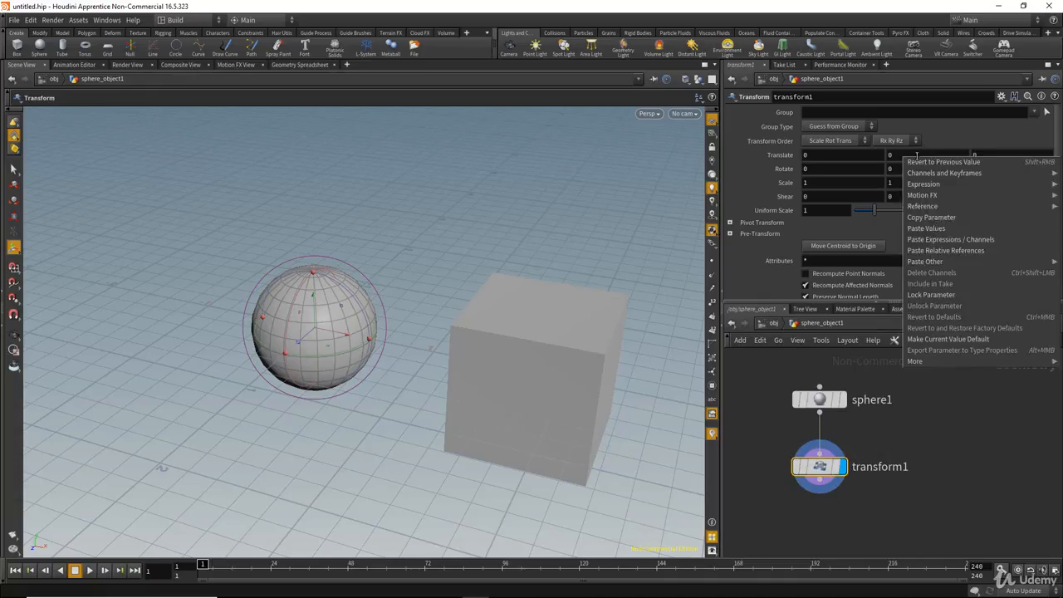
click(947, 219)
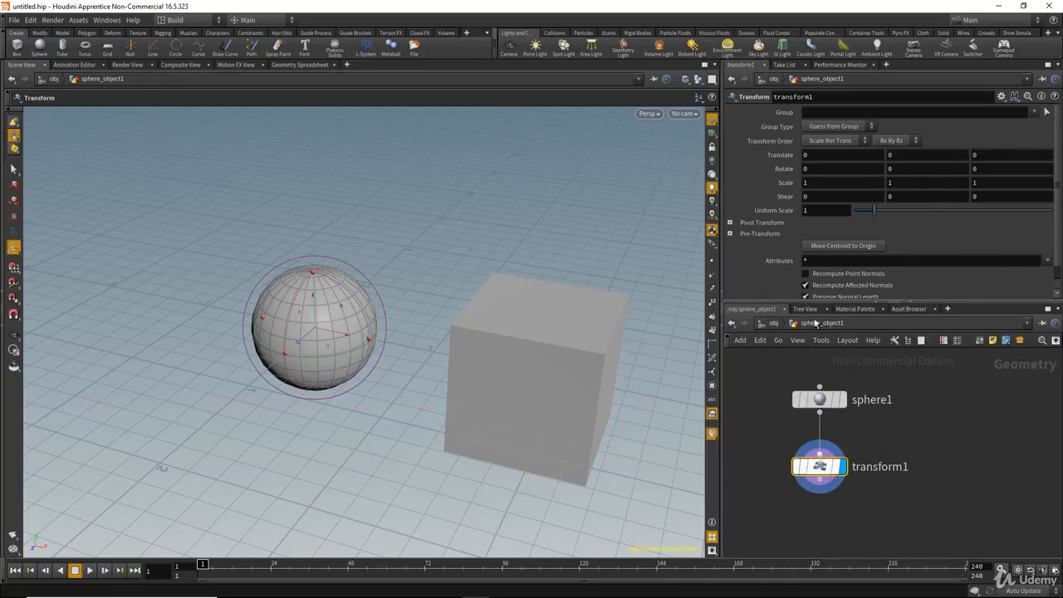
Paste a relative reference into box_object1's transform1 Translate Y and inspect its sphere_object1/transform1 path.
click(773, 325)
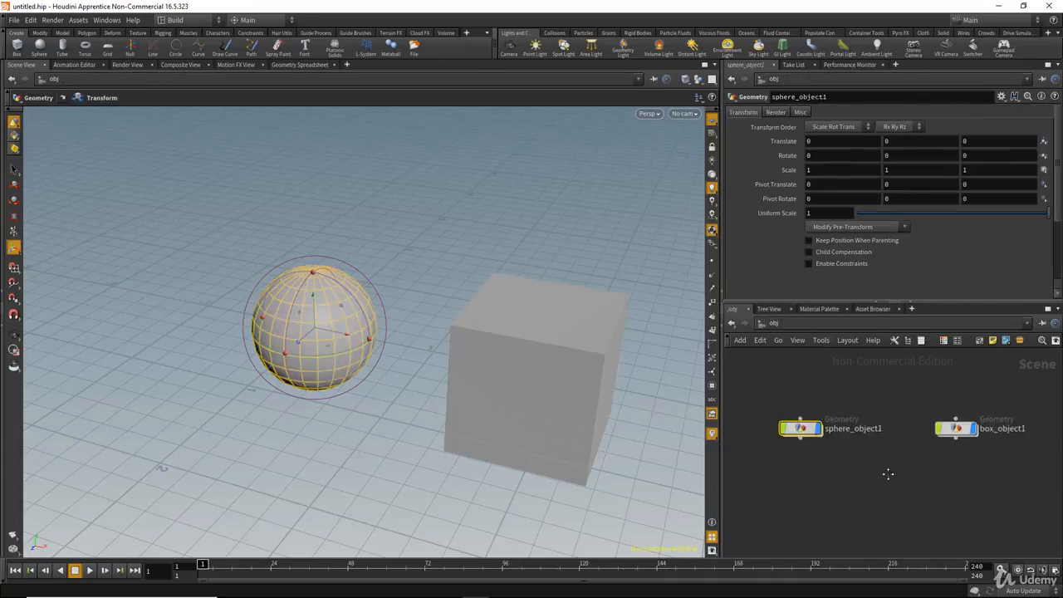
double_click(935, 433)
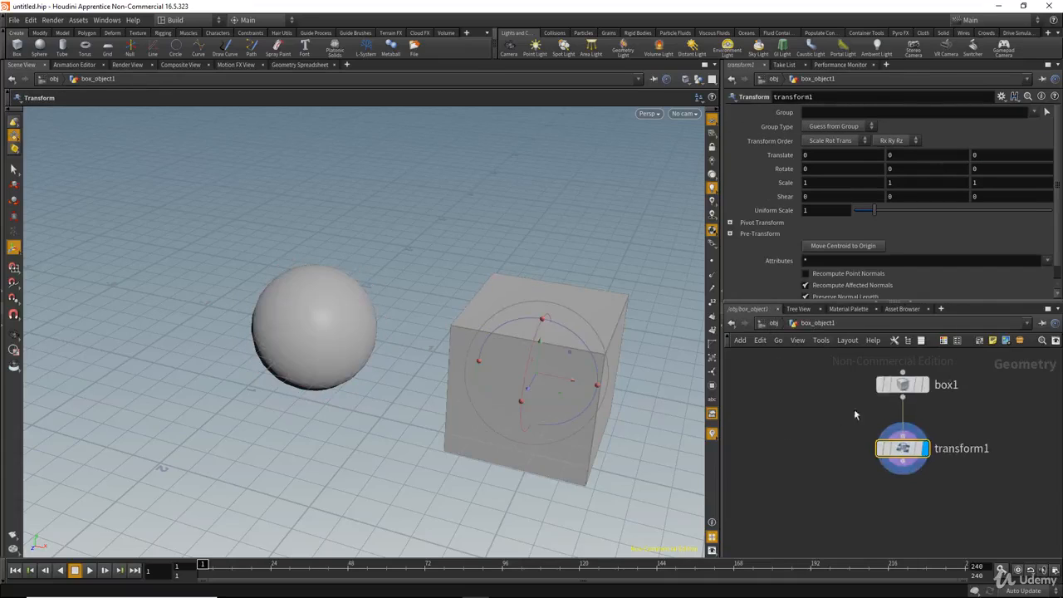
drag(833, 427, 962, 493)
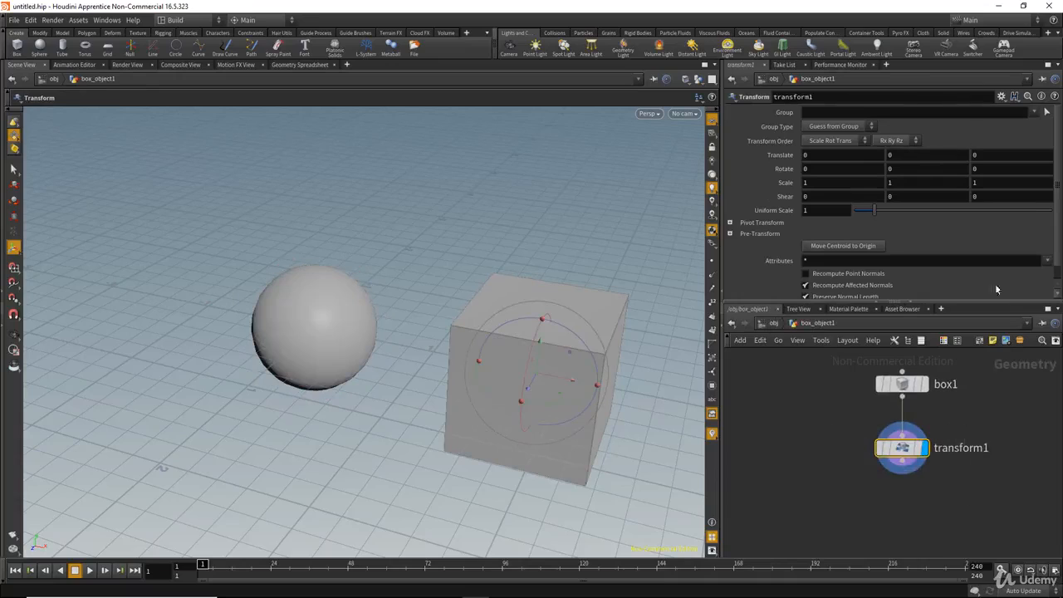
right_click(922, 156)
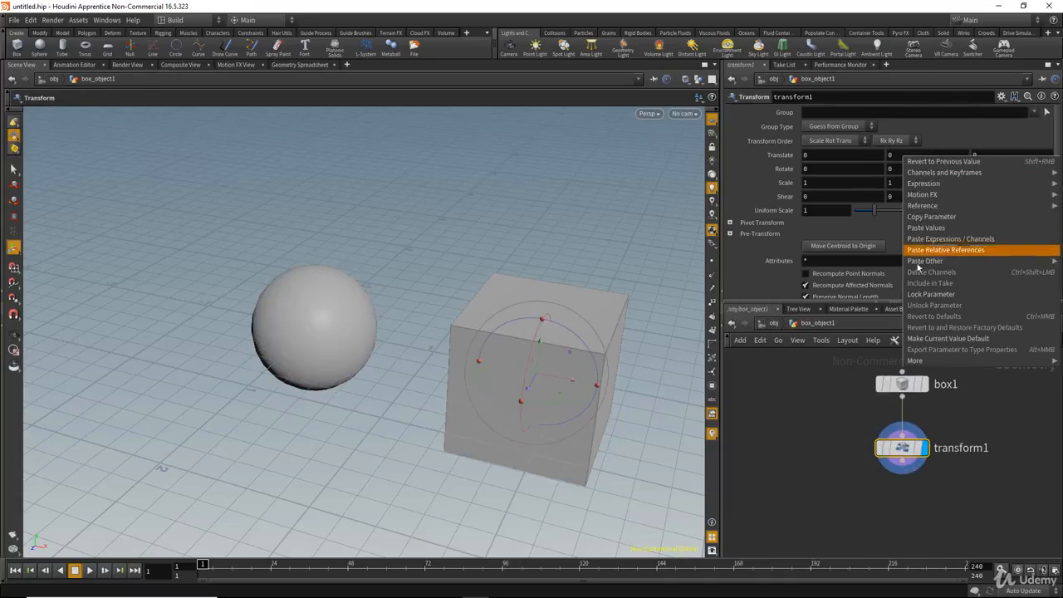
click(947, 250)
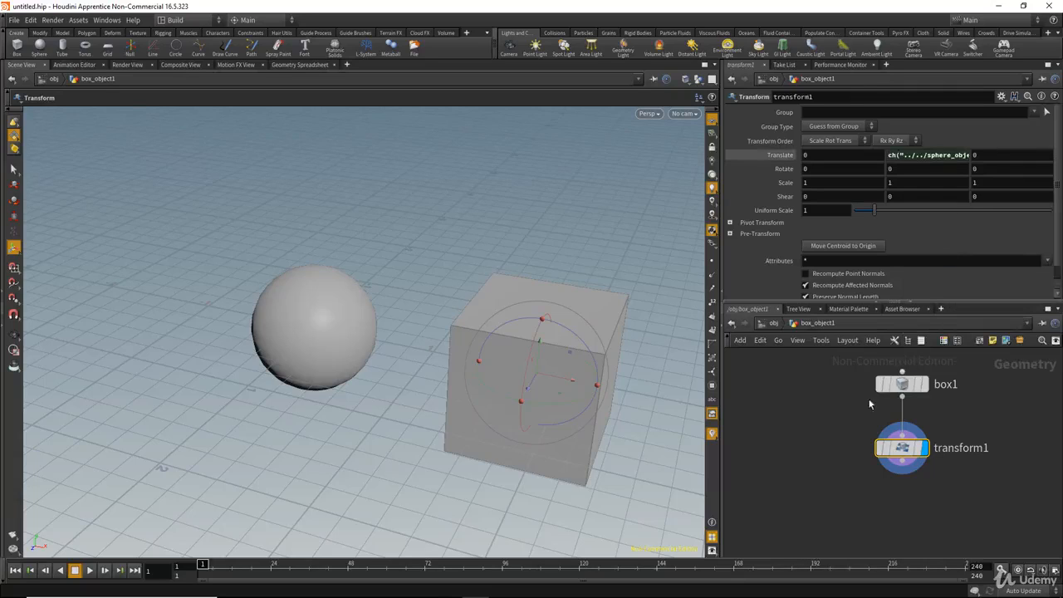
click(940, 156)
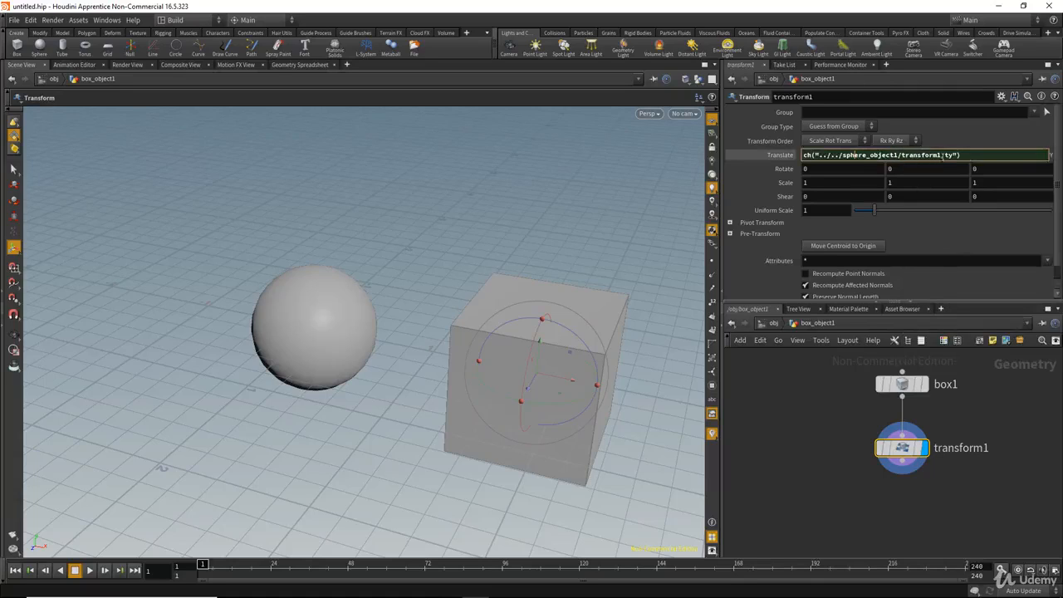
drag(940, 155, 902, 156)
click(866, 156)
Delete the transform1 node inside sphere_object1, undoing an accidental move first.
click(773, 323)
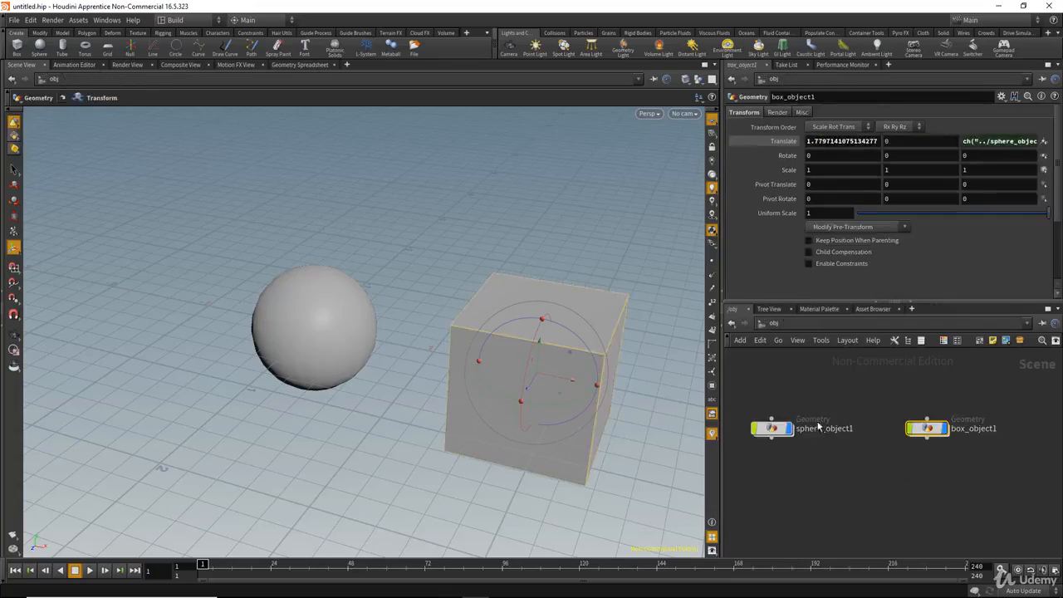
double_click(781, 429)
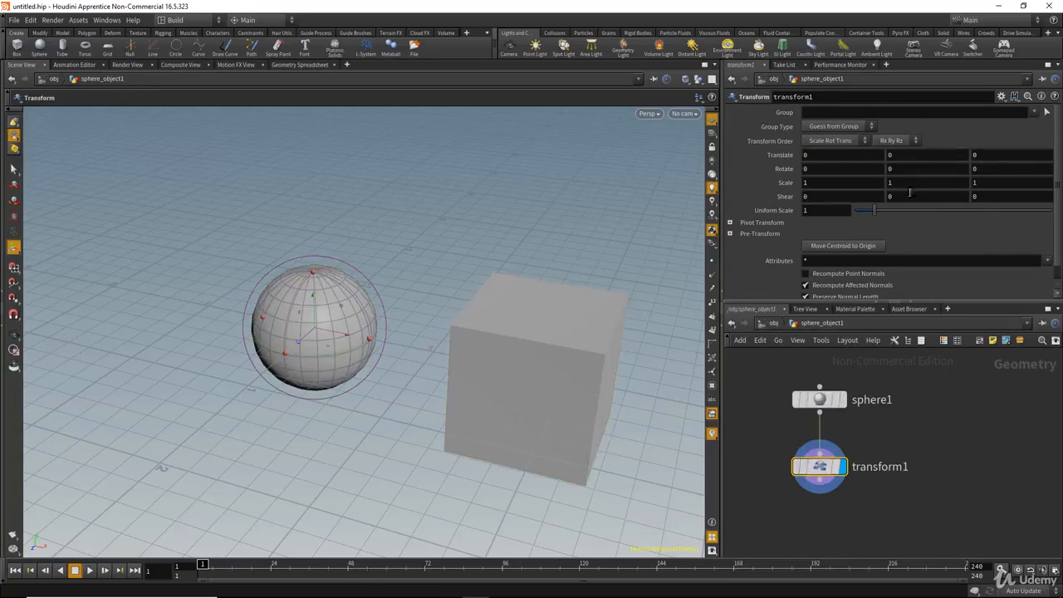
key(s)
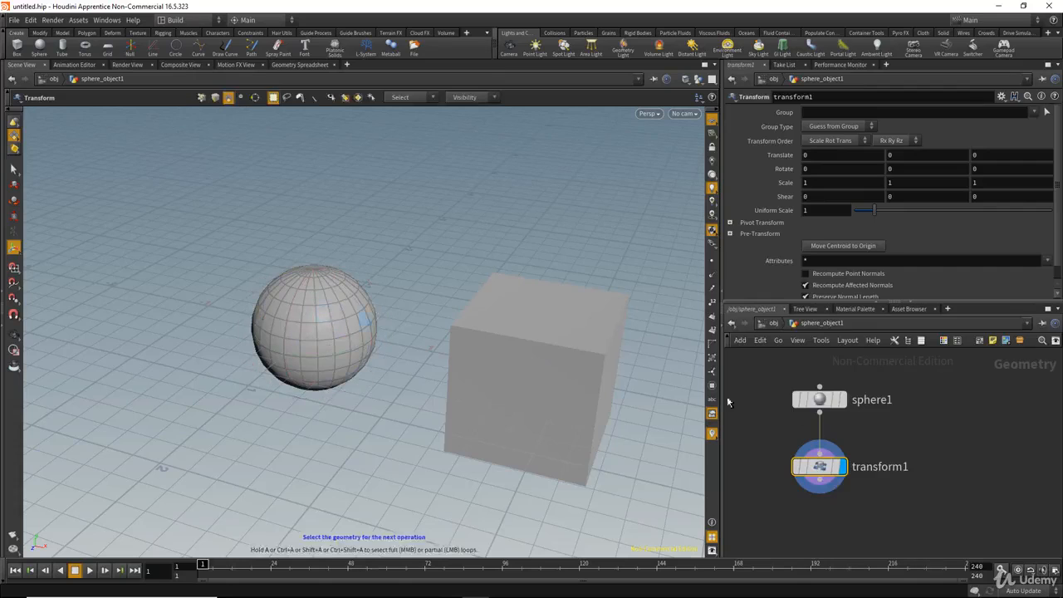
drag(766, 437, 921, 570)
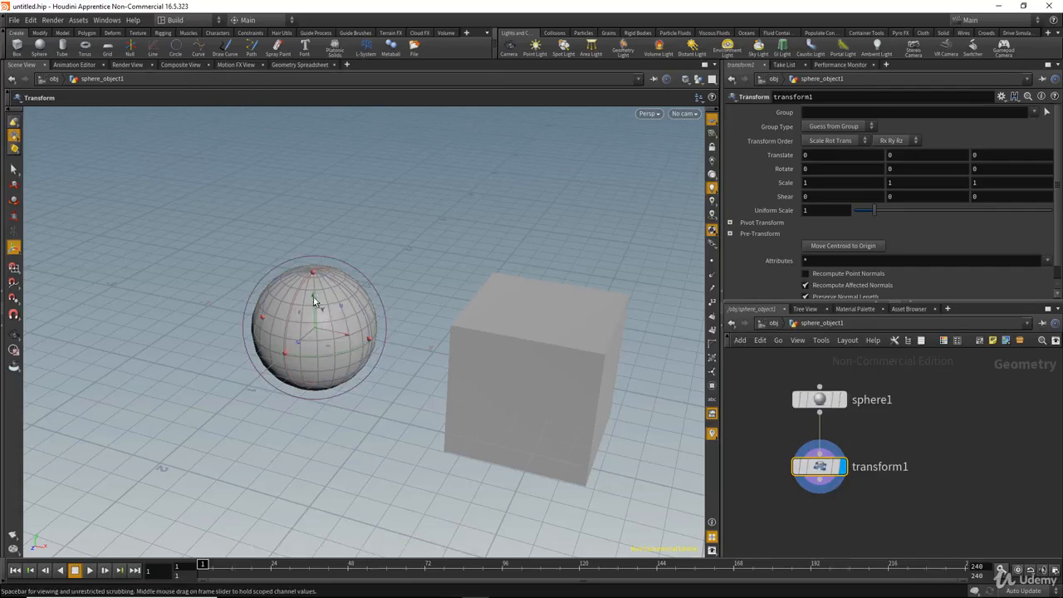
drag(314, 298, 344, 178)
key(ctrl+z)
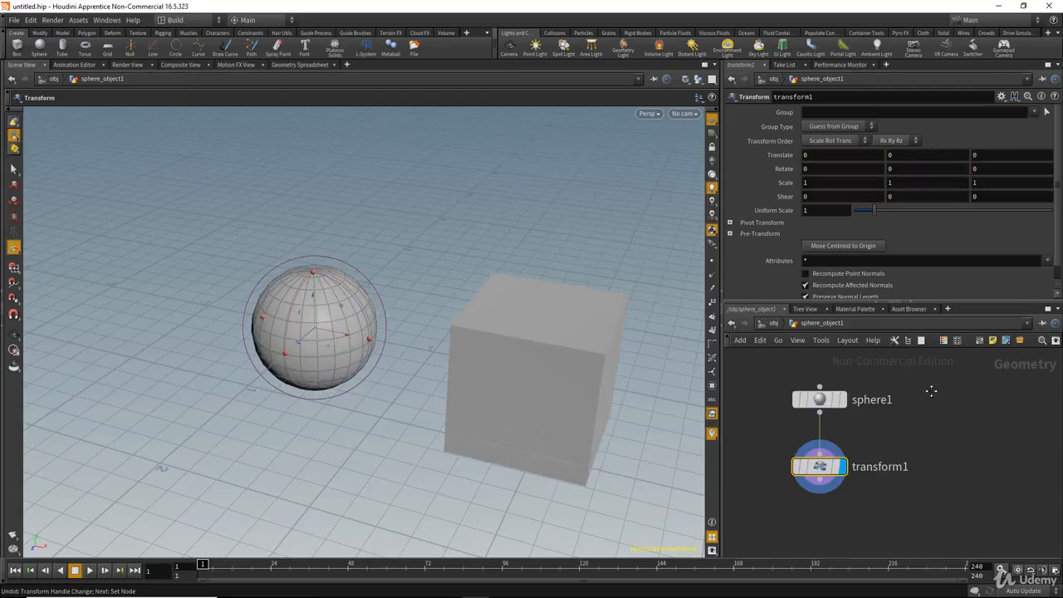
key(Delete)
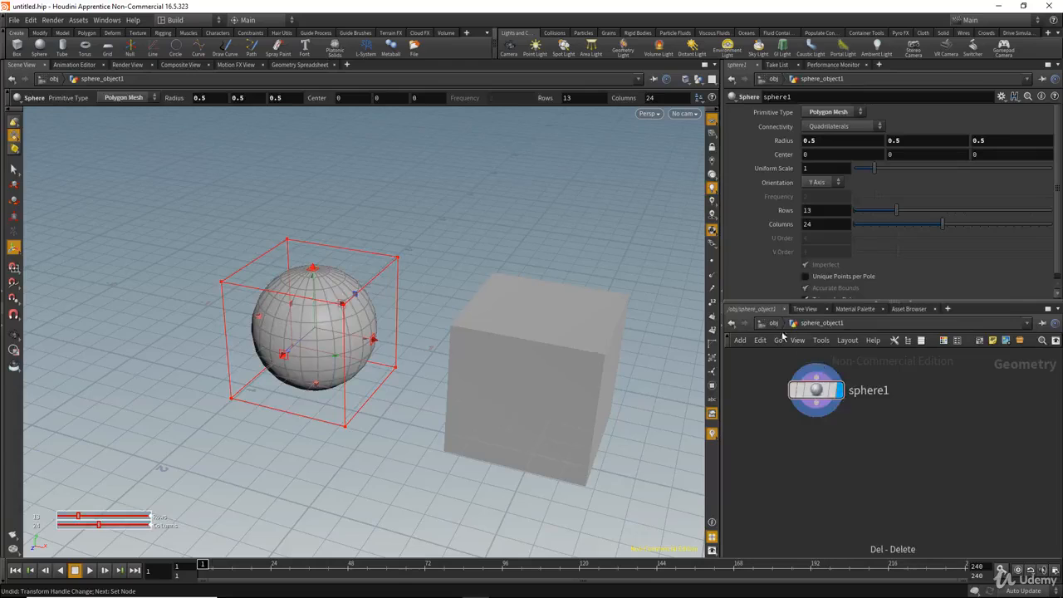
Delete box_object1 at the object level and return to sphere1 inside sphere_object1.
click(774, 323)
drag(963, 489, 903, 385)
key(Delete)
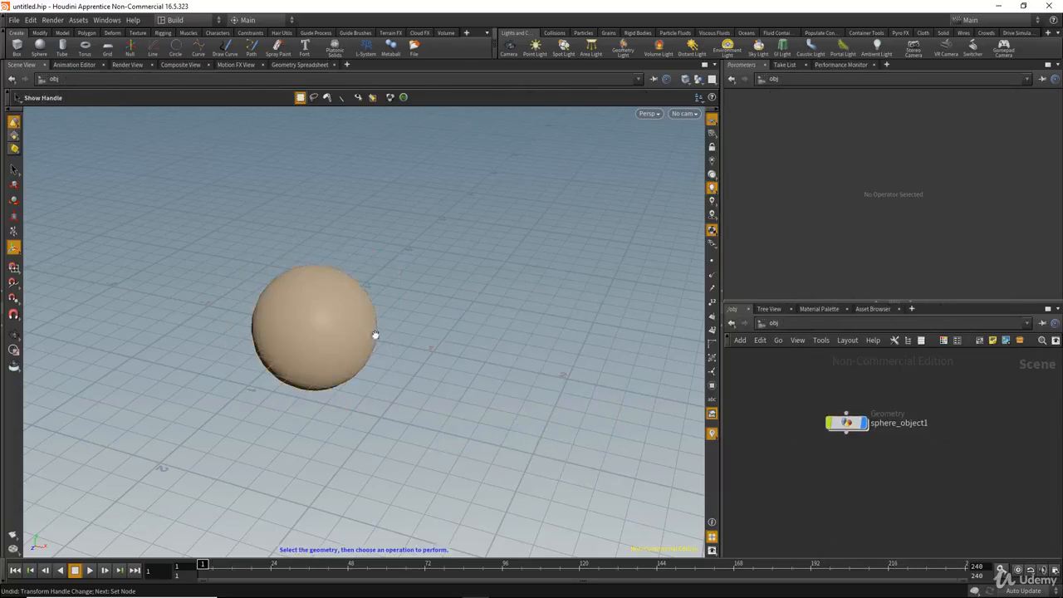
alt+drag(376, 335, 338, 321)
alt+middle_drag(337, 320, 424, 327)
alt+right_drag(424, 328, 389, 327)
alt+drag(390, 327, 399, 311)
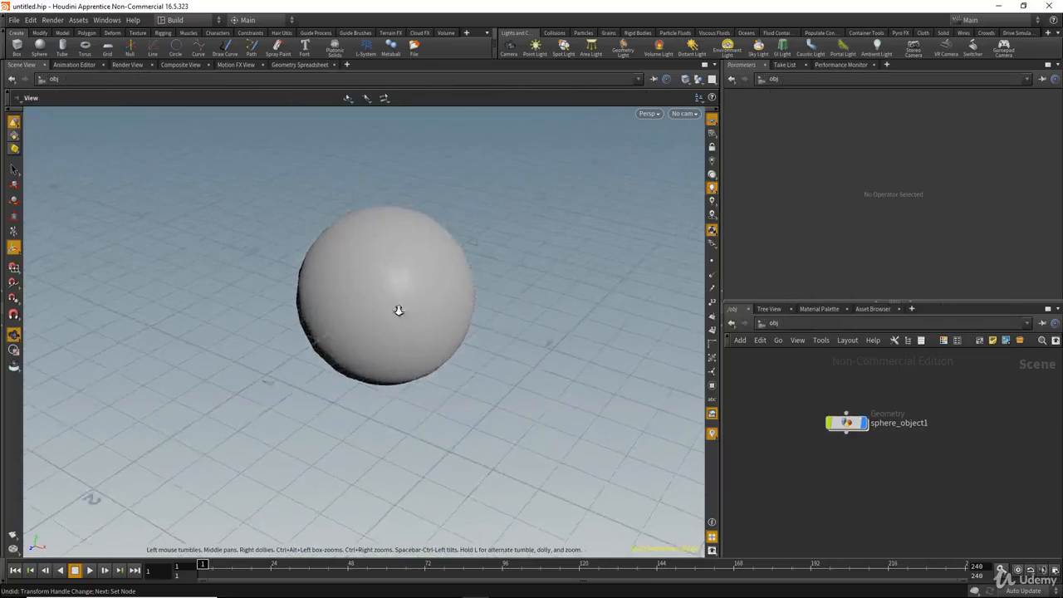
alt+right_drag(399, 311, 437, 324)
mouse_move(437, 324)
alt+mouse_down()
mouse_move(429, 290)
mouse_move(448, 325)
alt+mouse_up()
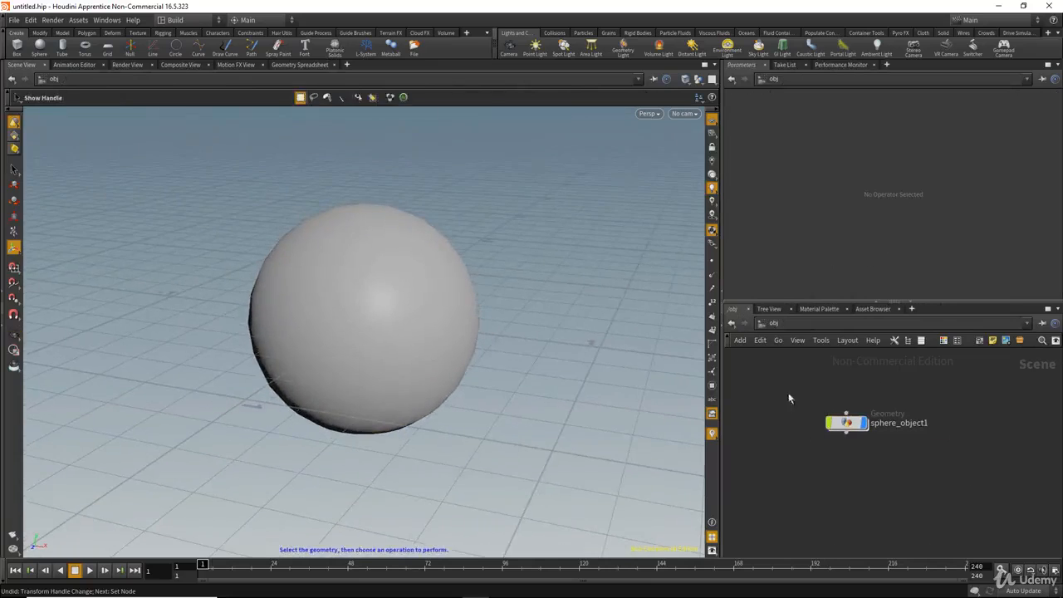
double_click(846, 423)
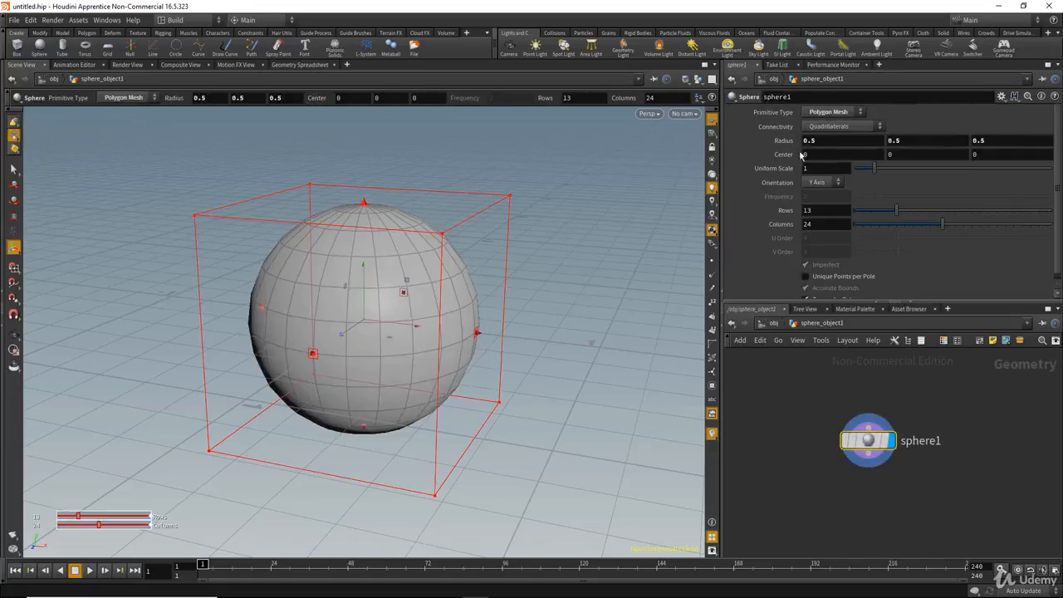
Increase sphere1's Radius from 0.5 to 1.
middle_drag(782, 147, 815, 149)
key(s)
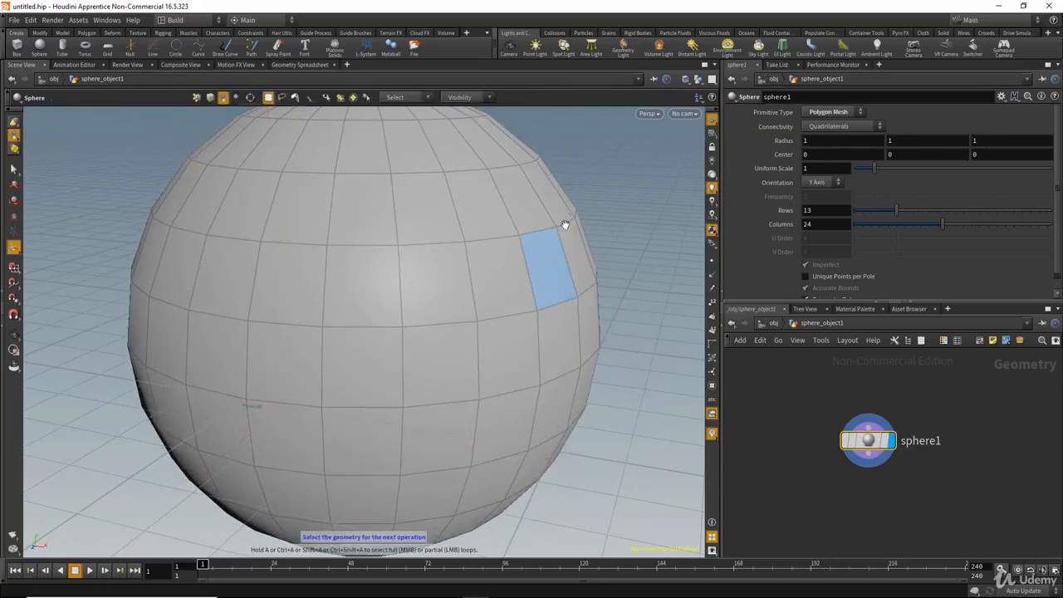
alt+right_drag(565, 226, 432, 223)
drag(432, 223, 450, 171)
drag(455, 274, 437, 246)
drag(424, 415, 440, 344)
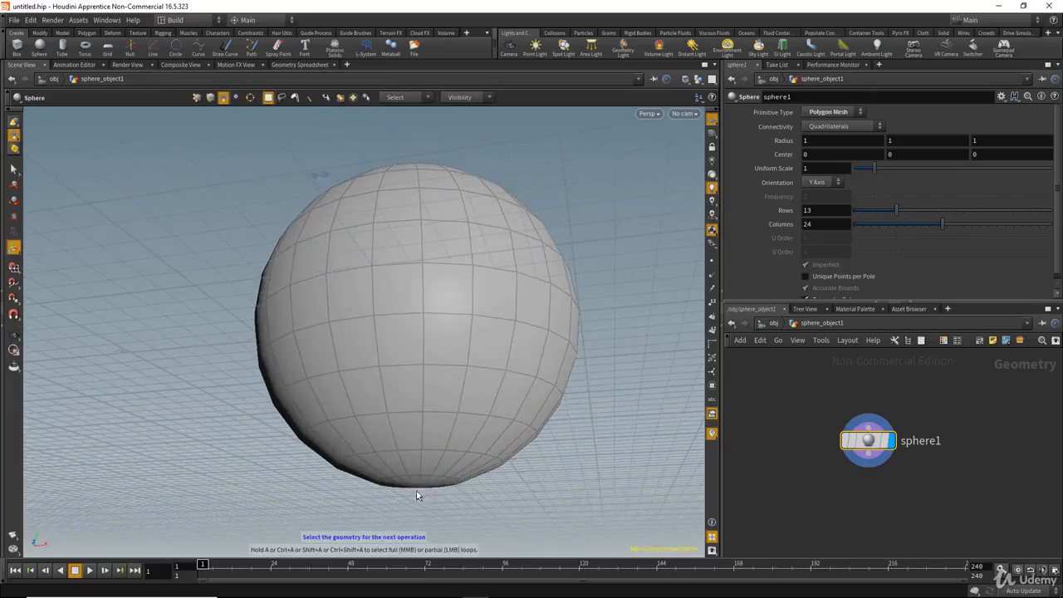
alt+drag(427, 482, 437, 341)
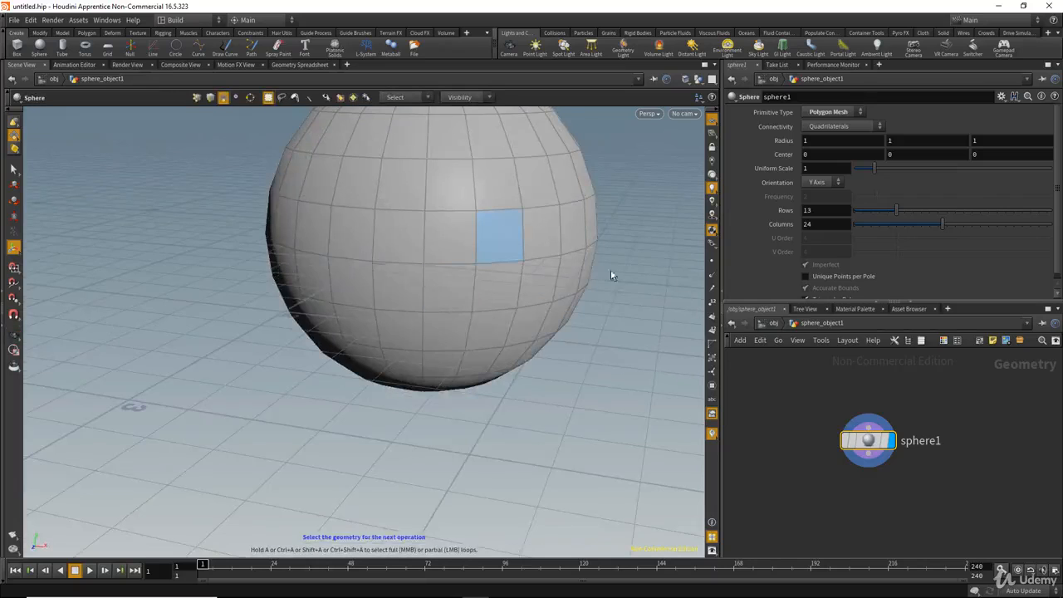
alt+middle_drag(584, 232, 570, 295)
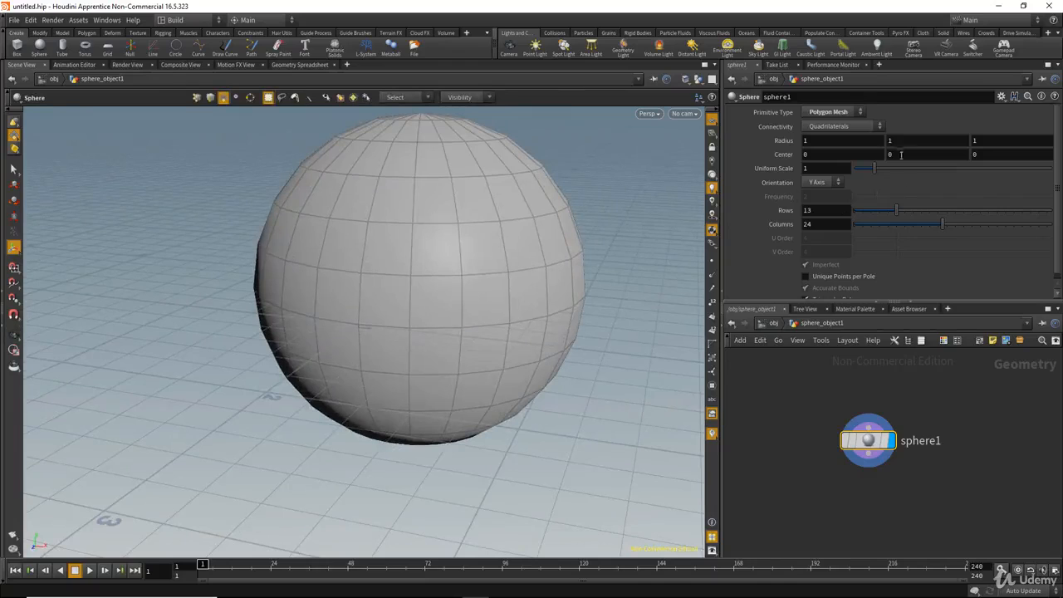
Set sphere1's Center Y to 1 so it sits above the grid.
text(1)
key(Return)
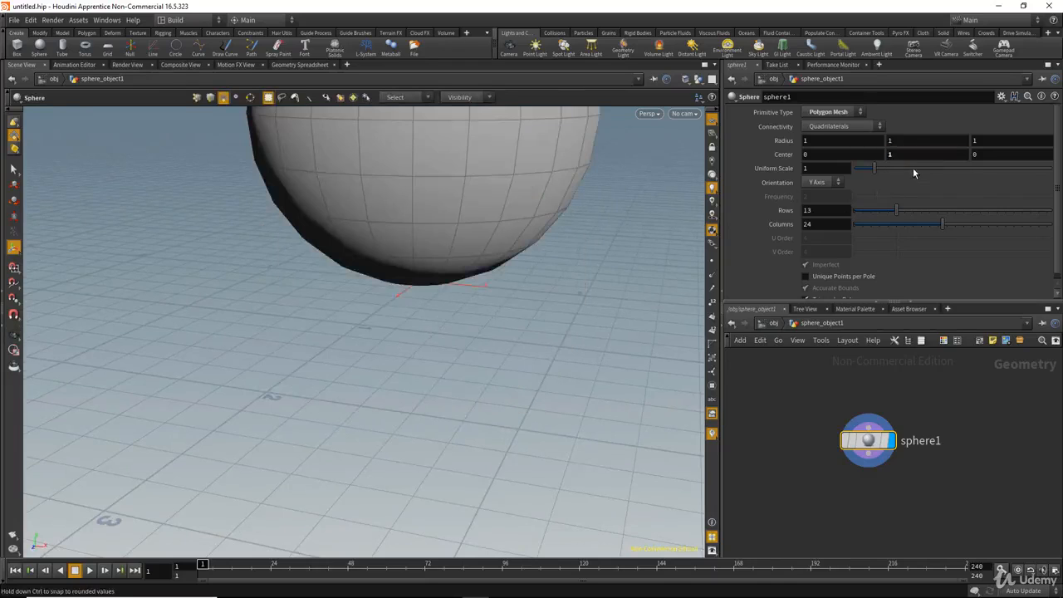
key(Escape)
drag(574, 260, 440, 320)
alt+right_drag(439, 320, 385, 373)
alt+middle_drag(385, 274, 352, 371)
alt+right_drag(351, 371, 505, 299)
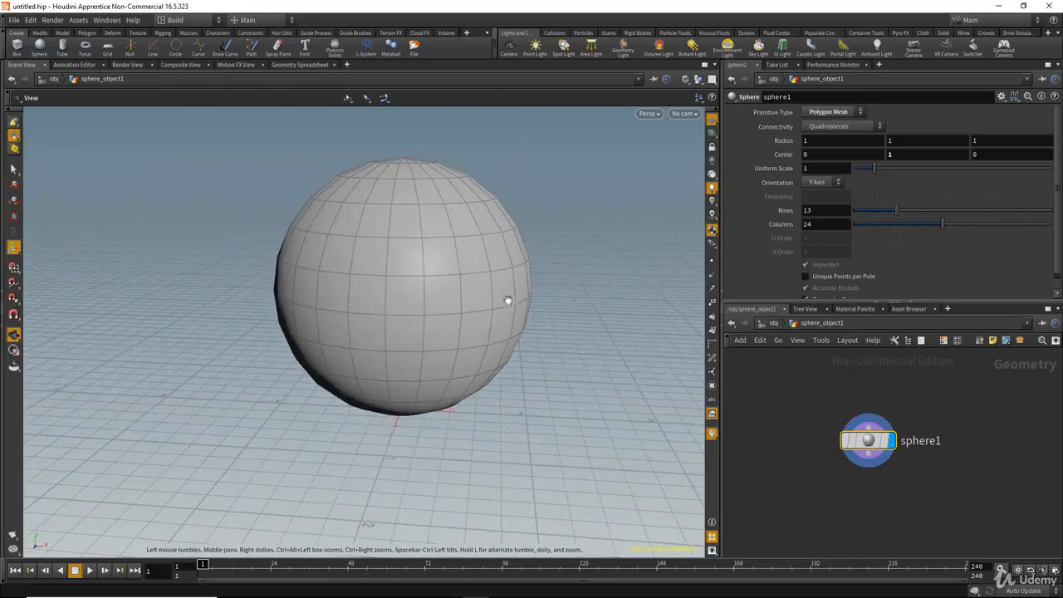
Raise the sphere's Radius from 1 to 1.3 and check it against the grid.
middle_drag(784, 141, 807, 143)
alt+drag(602, 310, 378, 405)
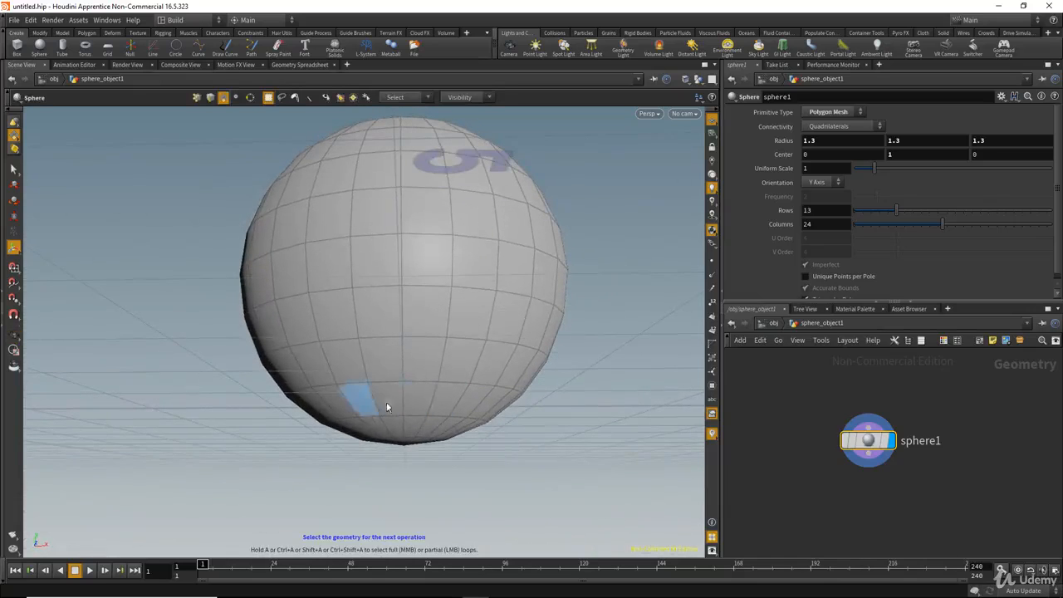
alt+drag(433, 372, 397, 404)
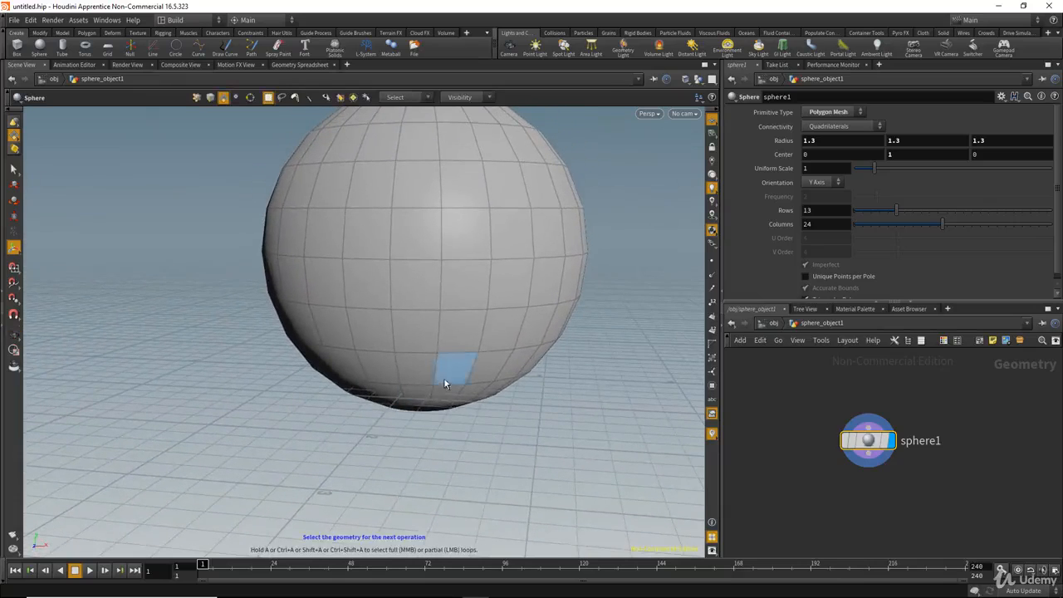
alt+drag(487, 344, 545, 352)
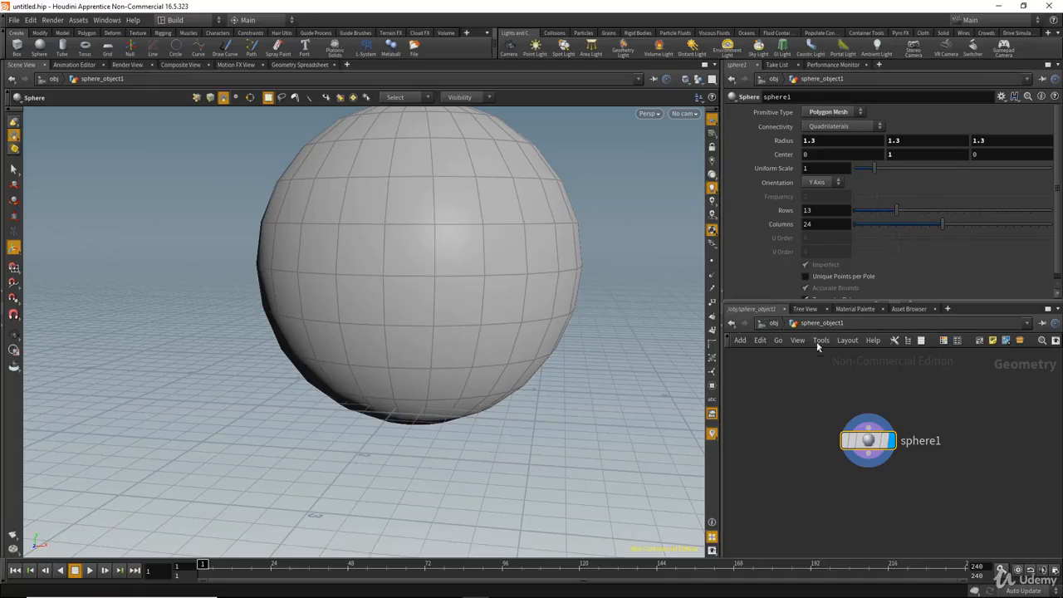
Link Center Y to Radius with a relative reference ch("rady"), then raise Radius to 1.4.
right_click(927, 141)
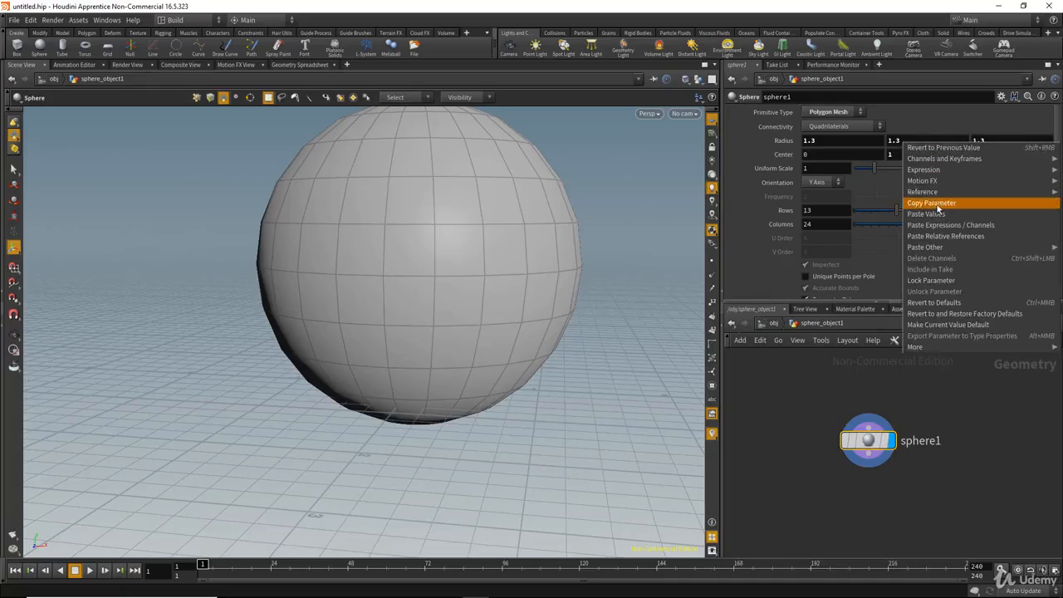
click(940, 205)
right_click(908, 157)
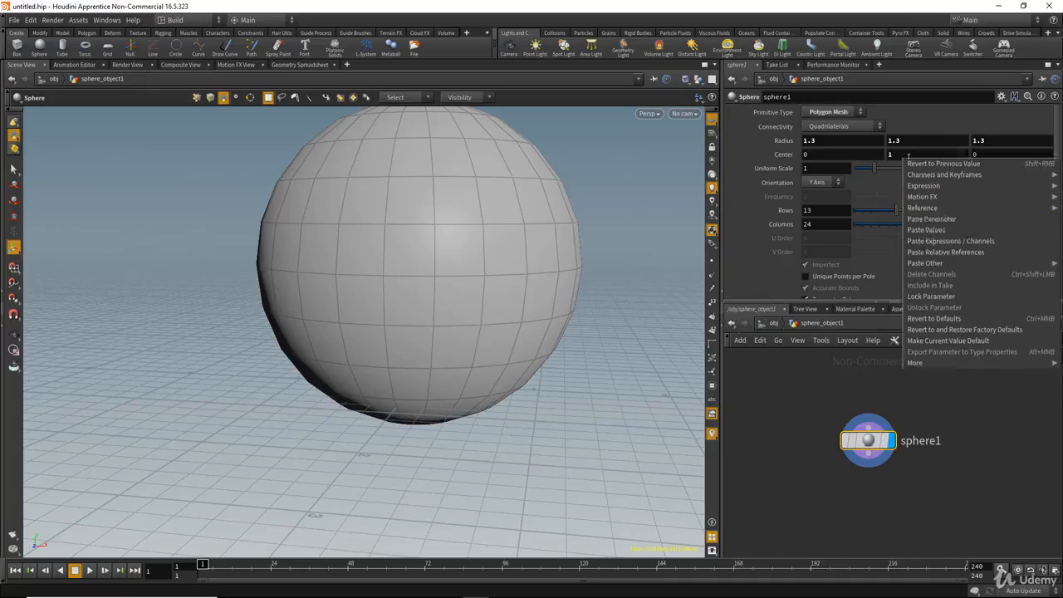
click(952, 253)
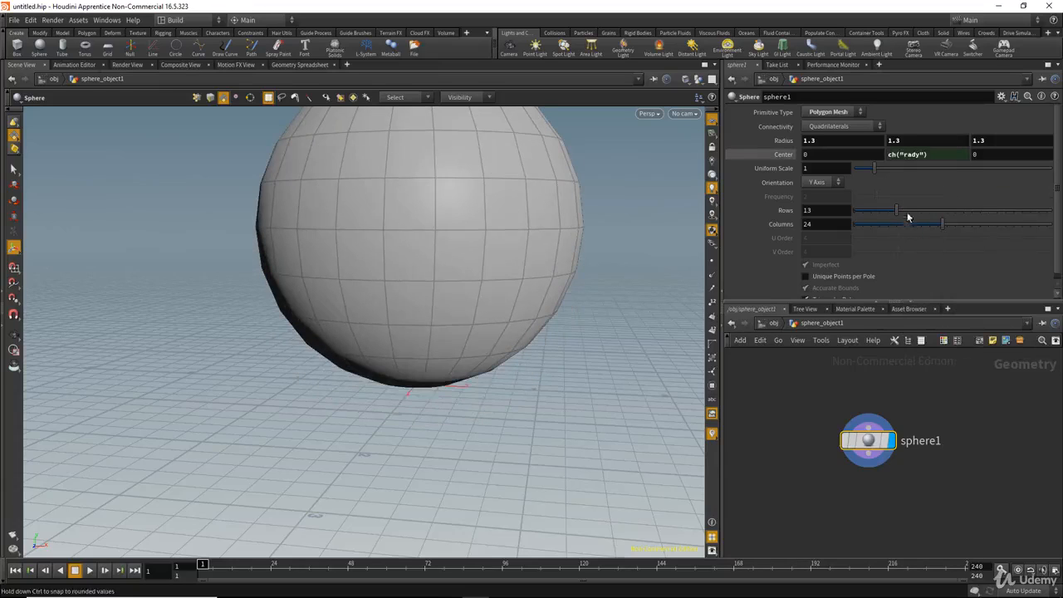
click(783, 156)
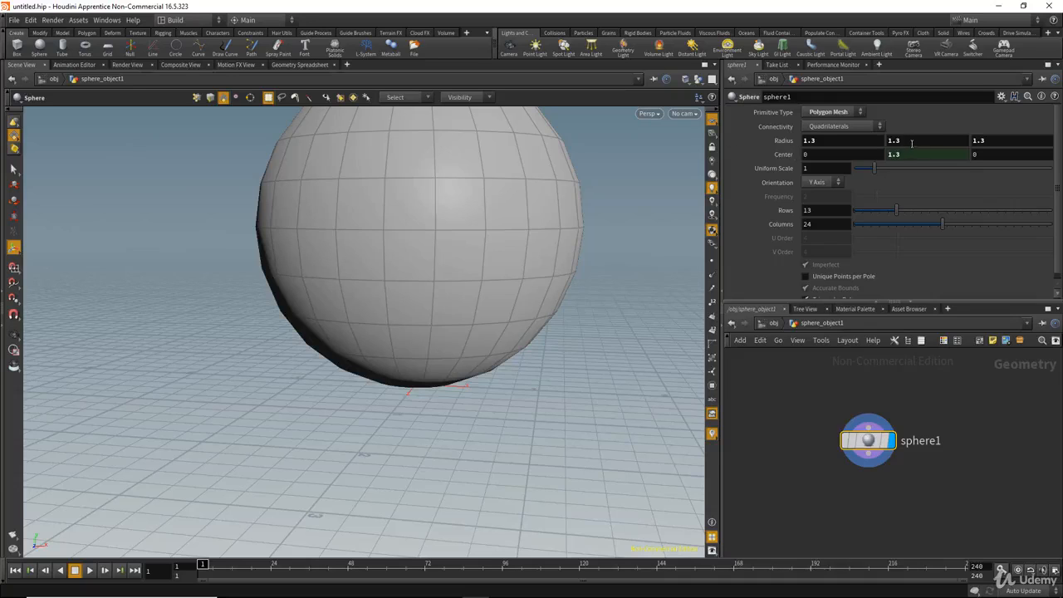
mouse_move(784, 141)
middle_down()
mouse_move(906, 145)
mouse_move(773, 148)
mouse_move(794, 148)
middle_up()
alt+drag(525, 268, 545, 223)
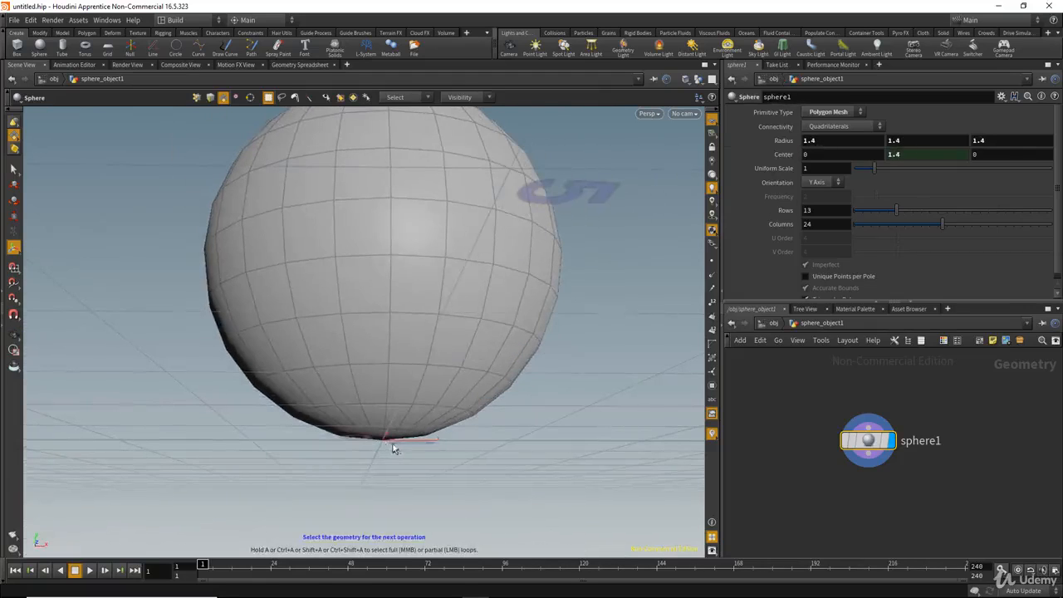